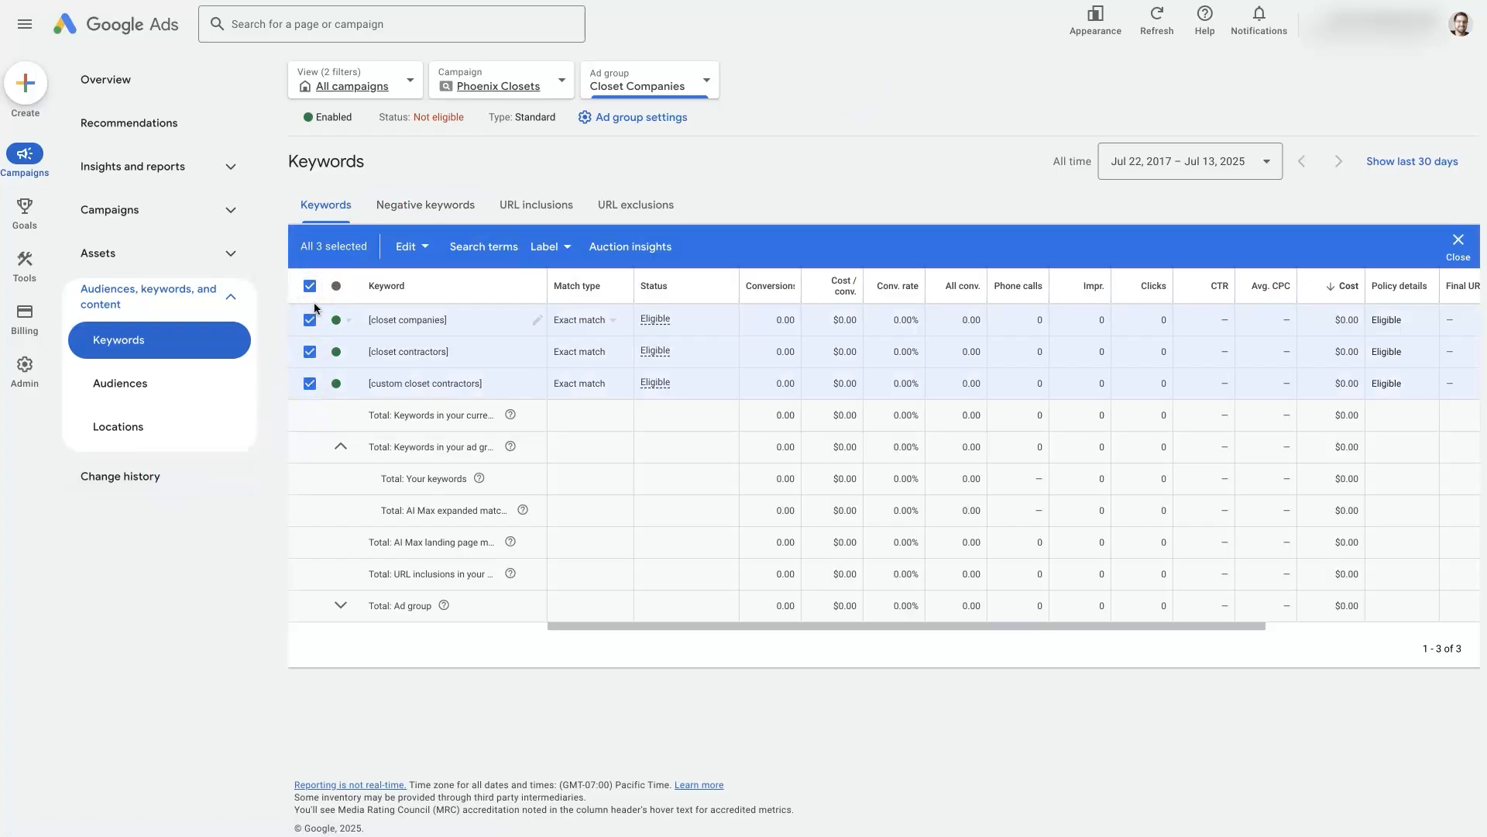
Change the match type of all three keywords in the Closet Companies ad group to Phrase match.
left_click(312, 288)
left_click(309, 285)
left_click(309, 286)
left_click(414, 248)
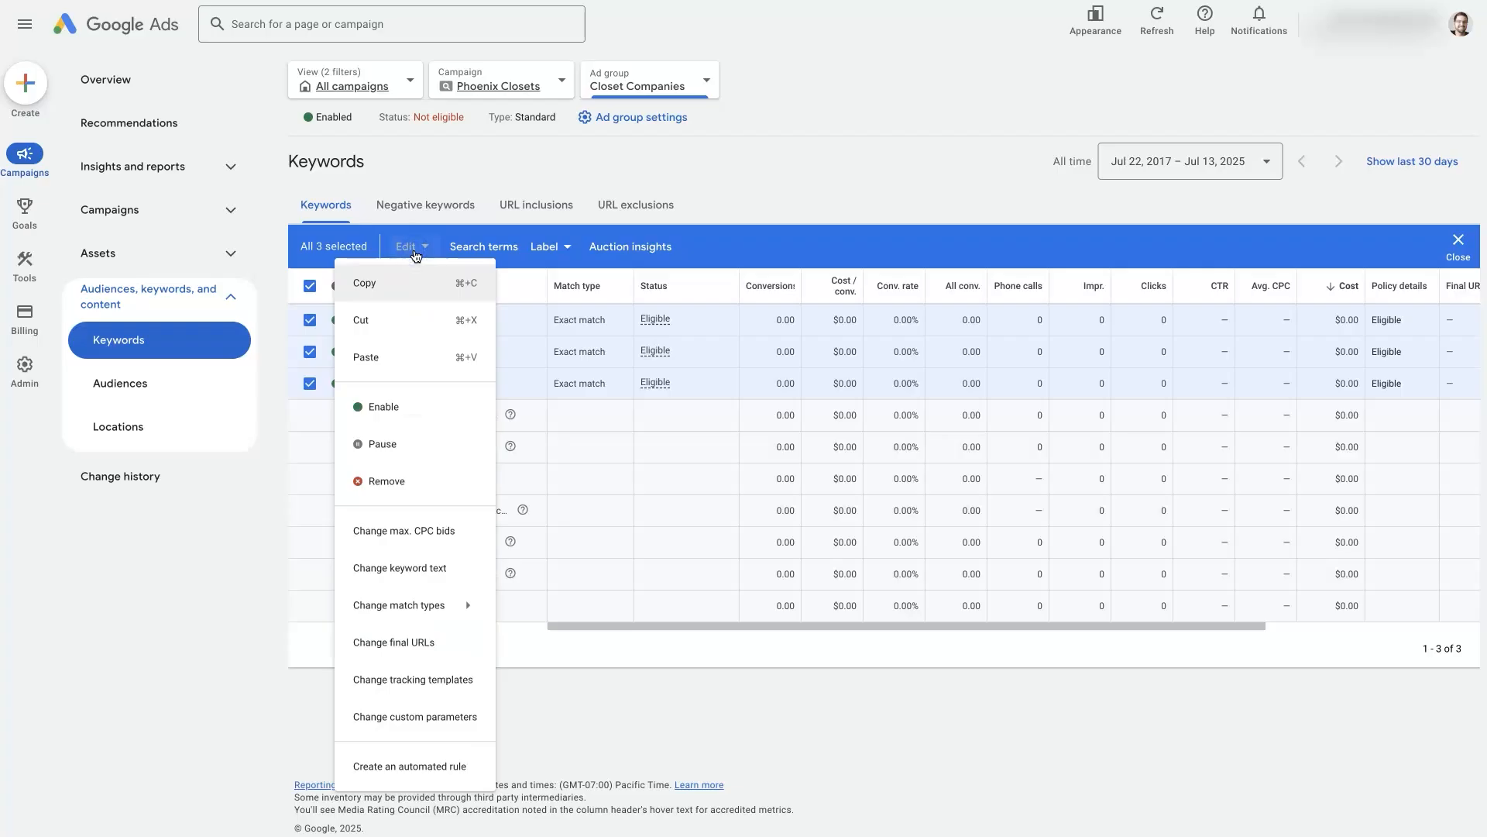
left_click(389, 581)
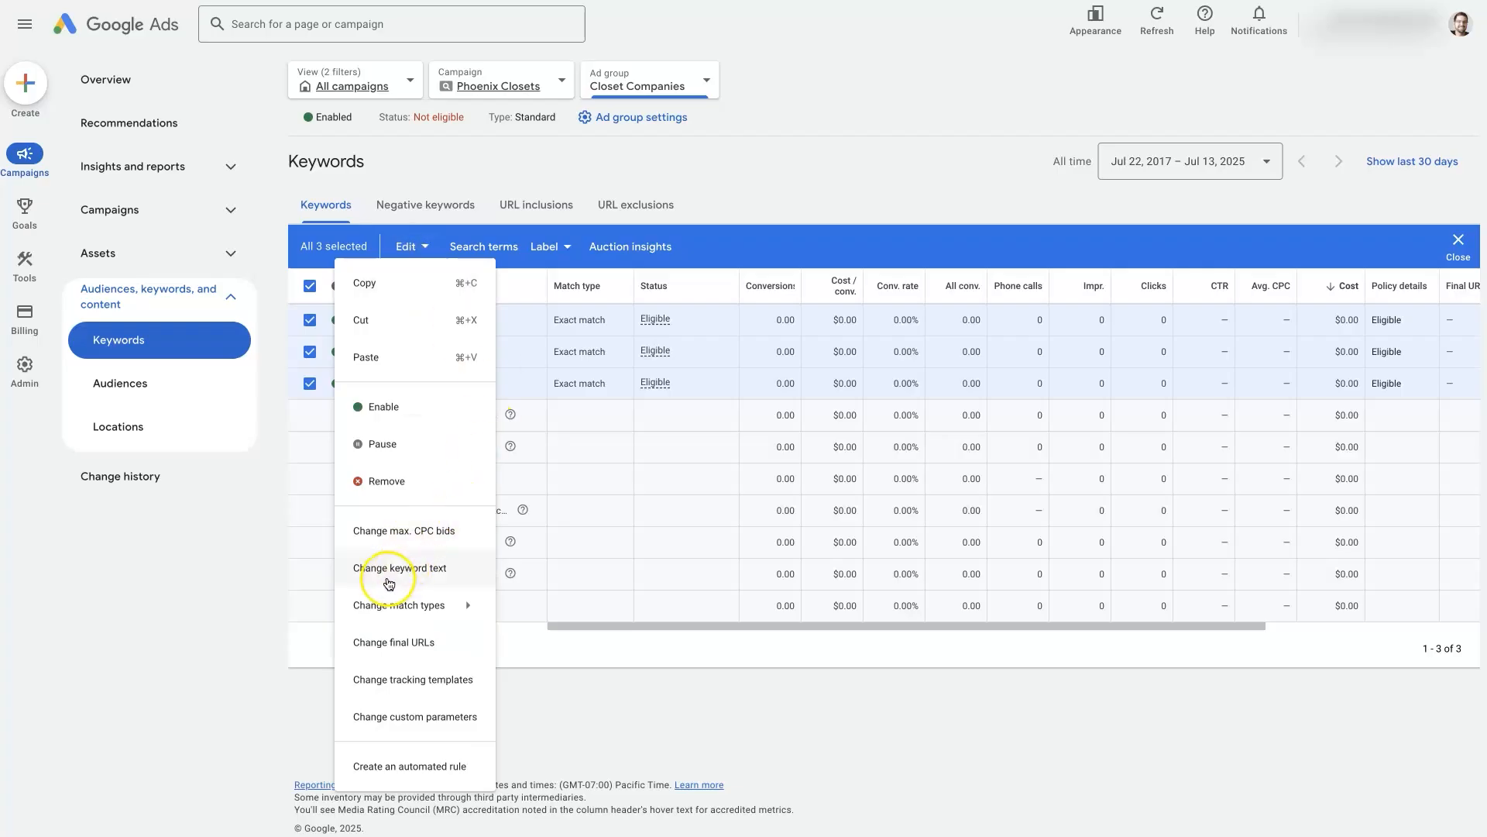
mouse_move(395, 606)
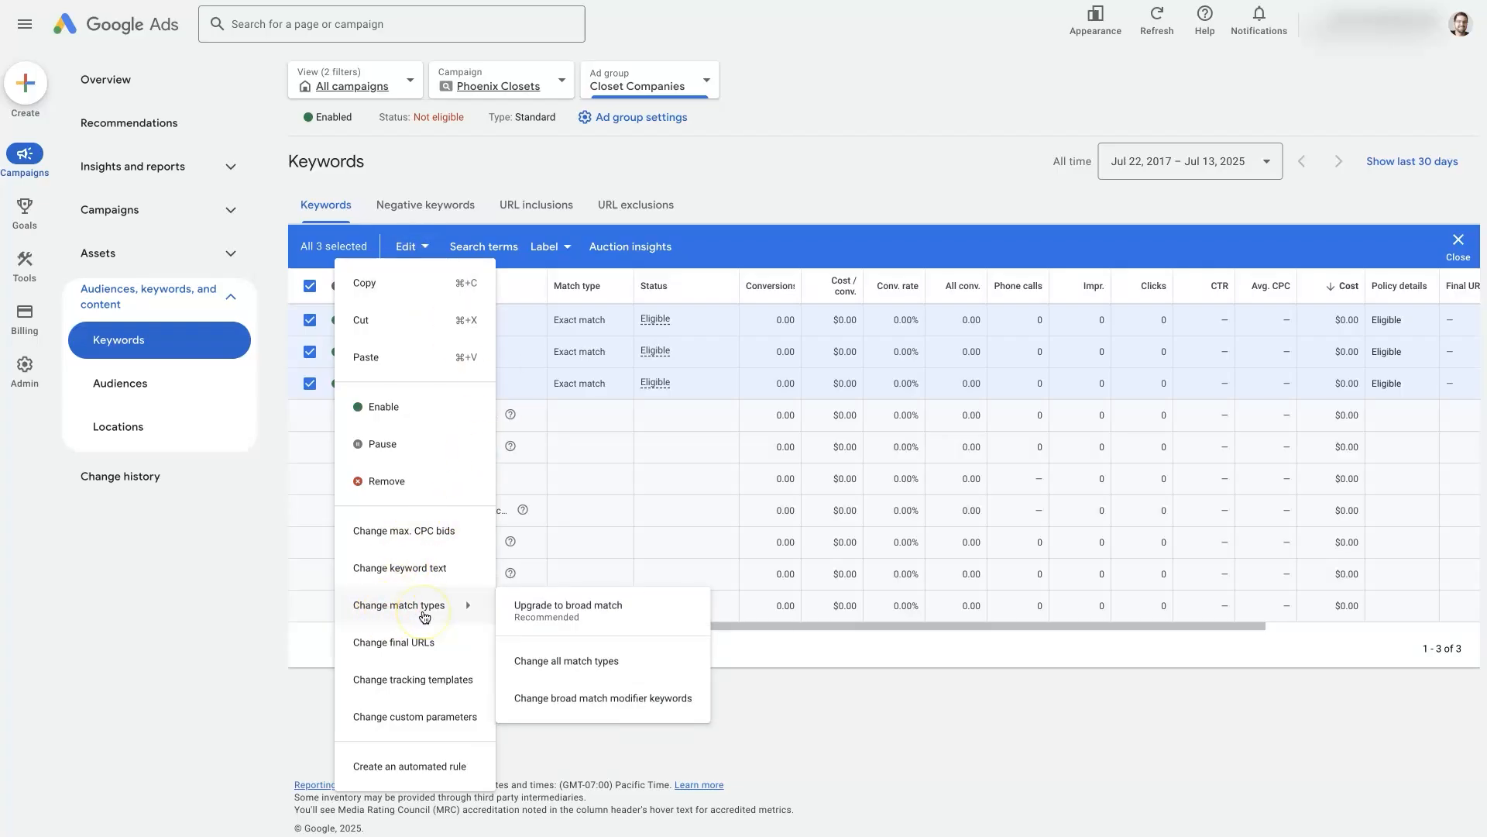
left_click(613, 667)
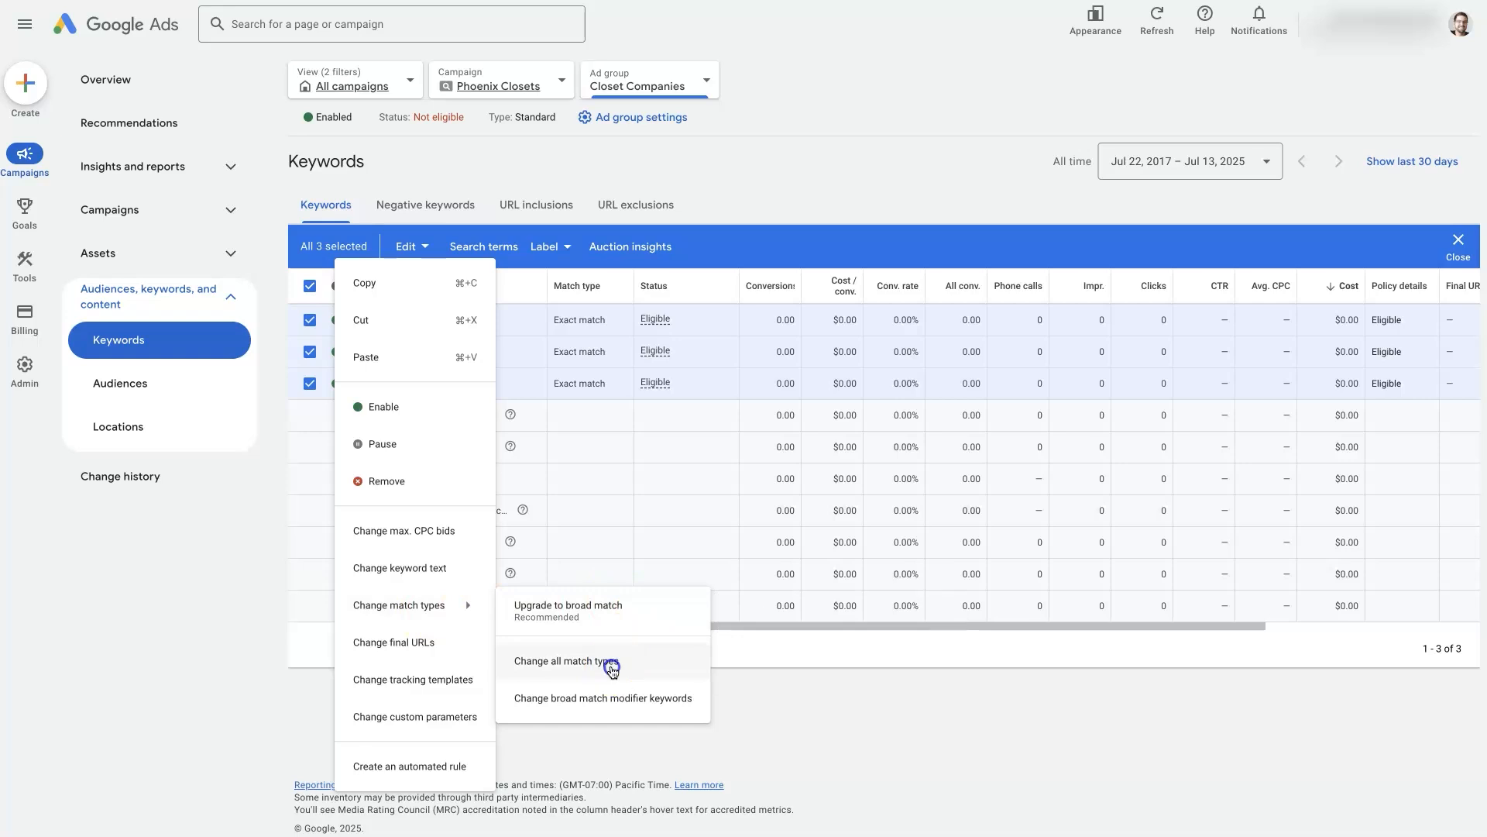
left_click(372, 290)
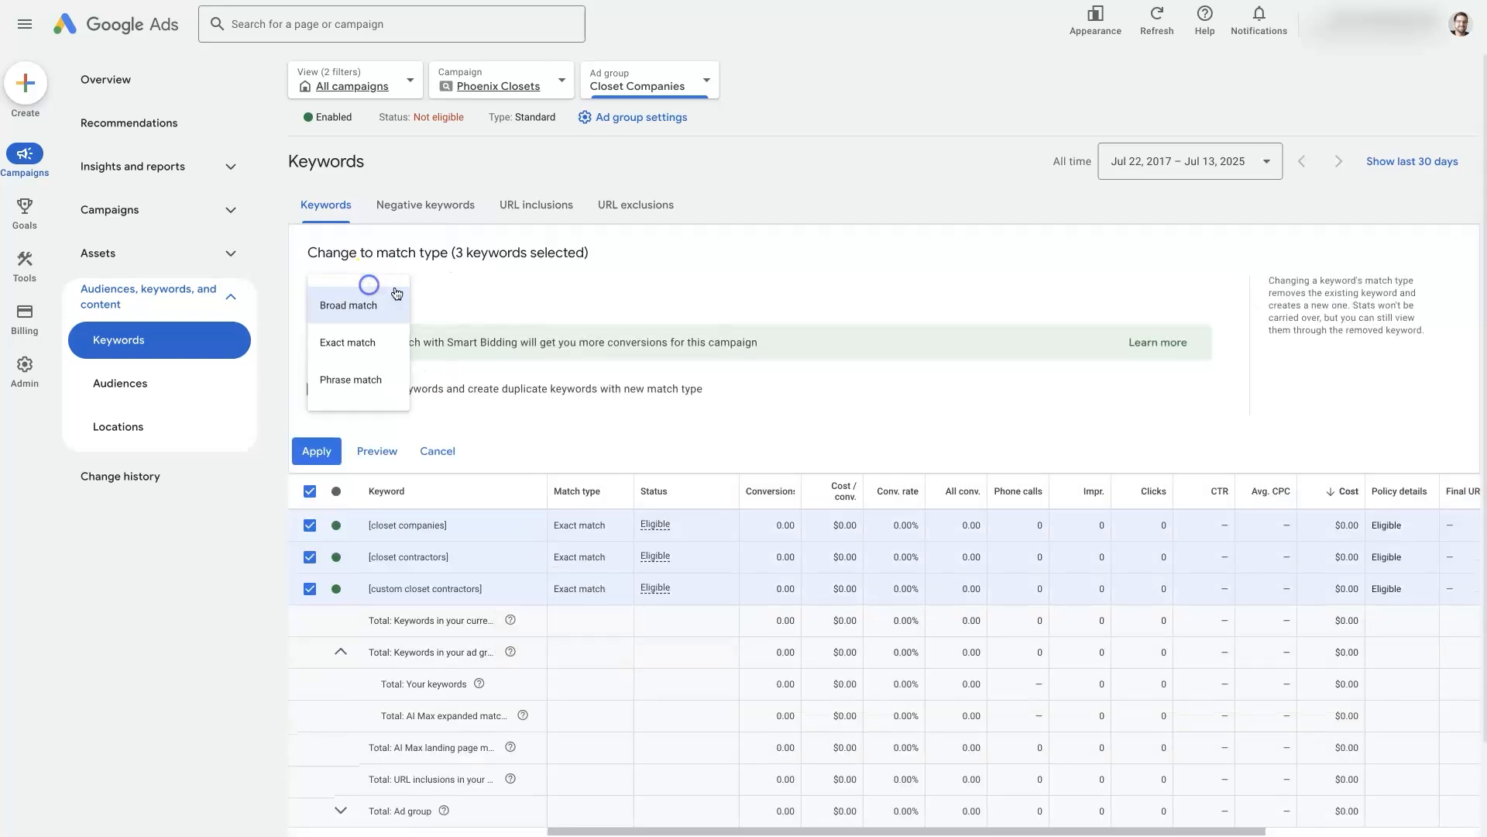
left_click(374, 382)
left_click(316, 451)
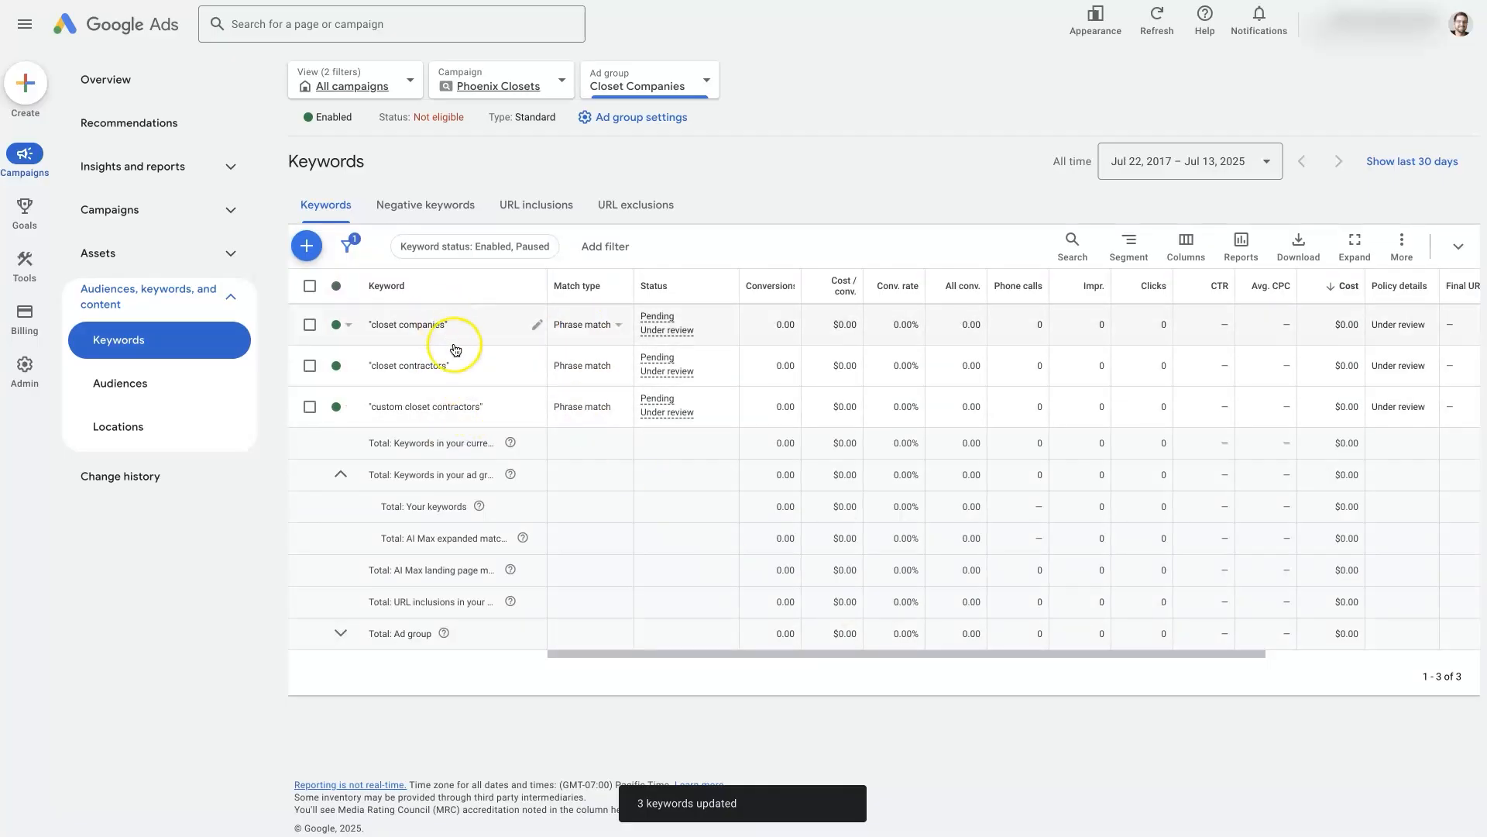
Select all three keywords again and apply Exact match as their match type.
left_click(310, 286)
left_click(414, 263)
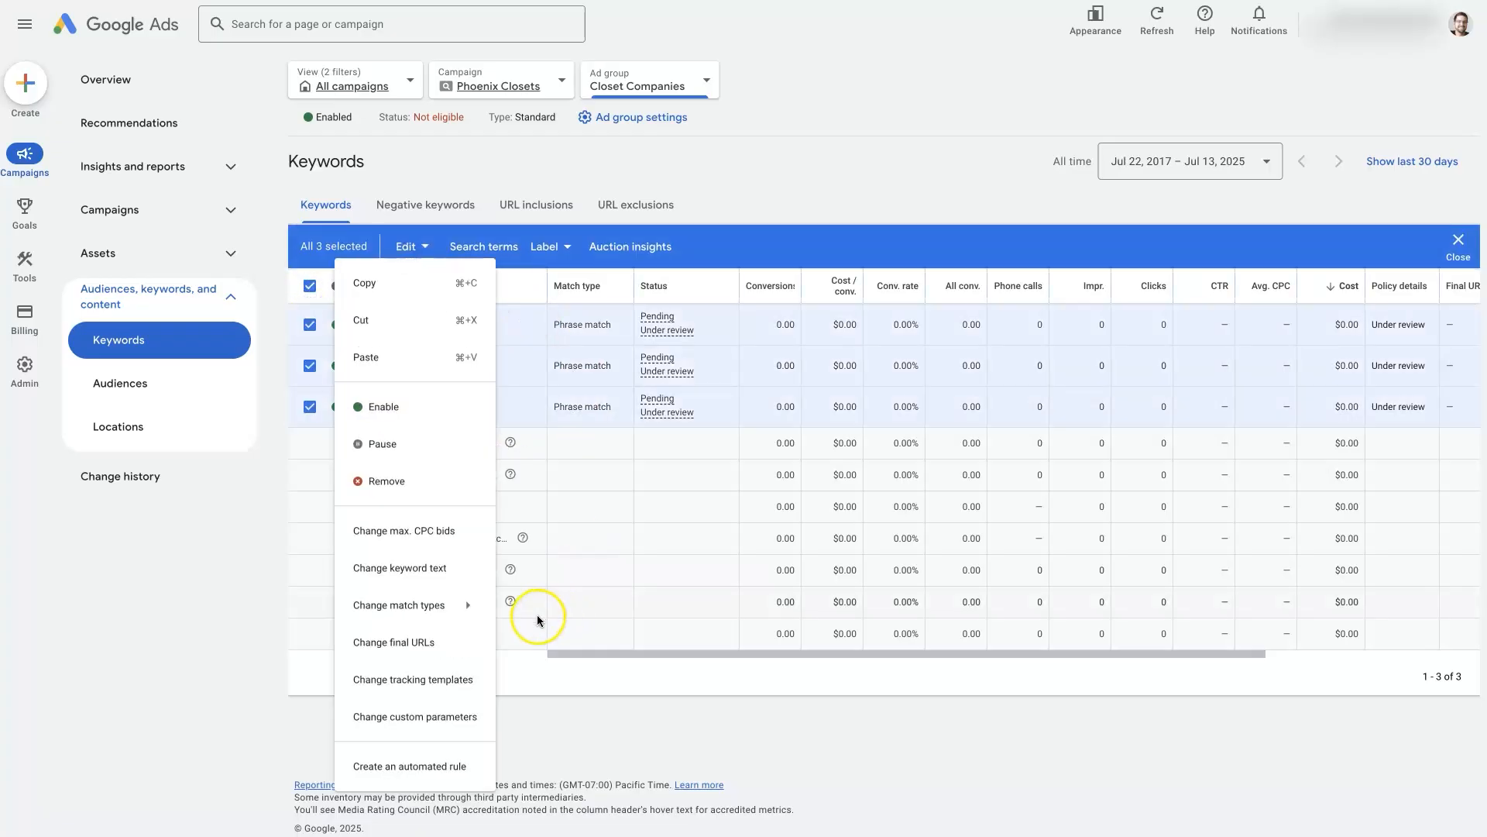
left_click(445, 607)
left_click(443, 607)
left_click(576, 668)
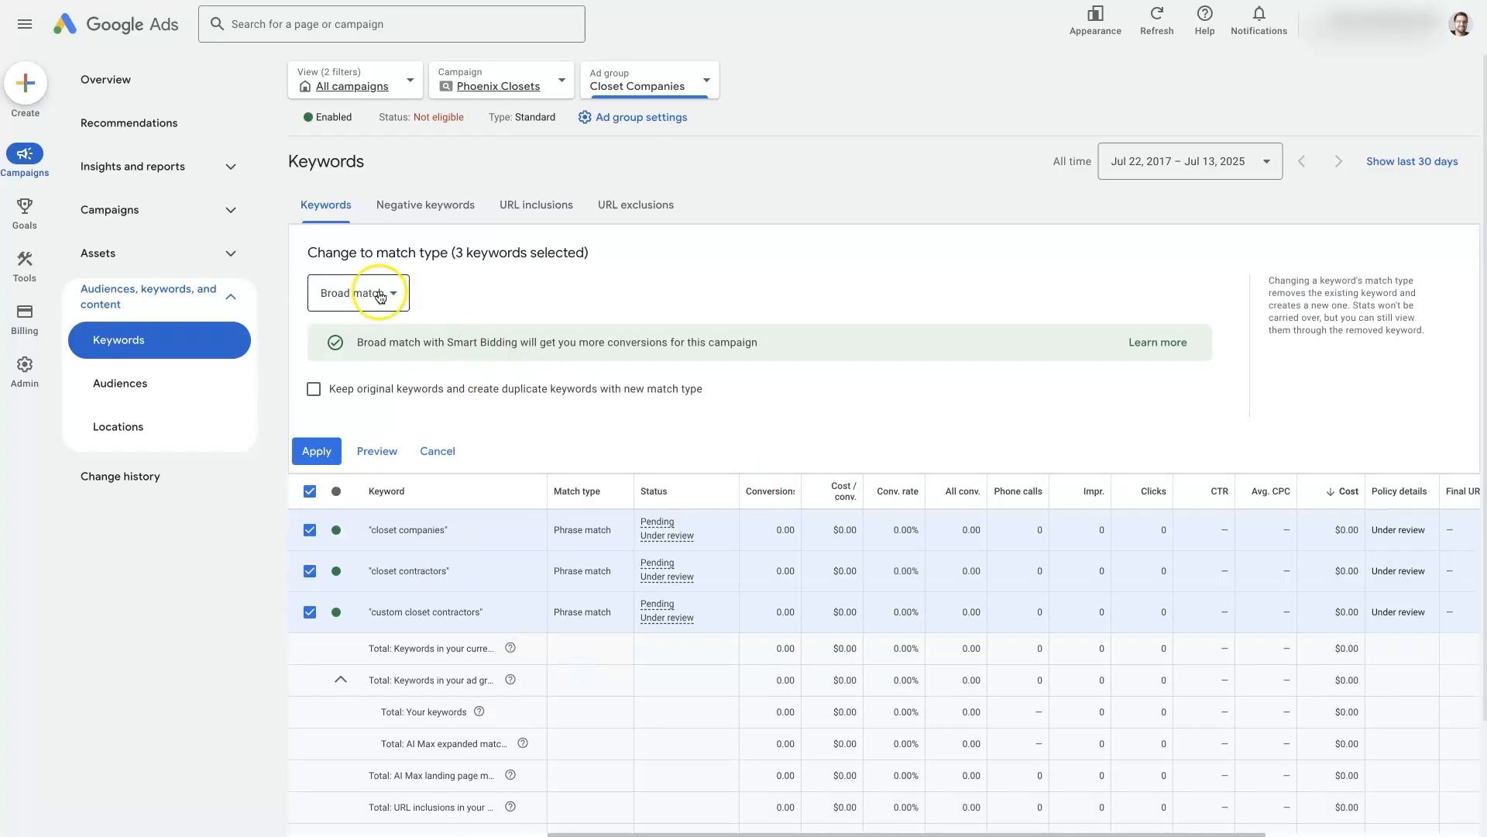
left_click(383, 291)
left_click(346, 341)
left_click(317, 458)
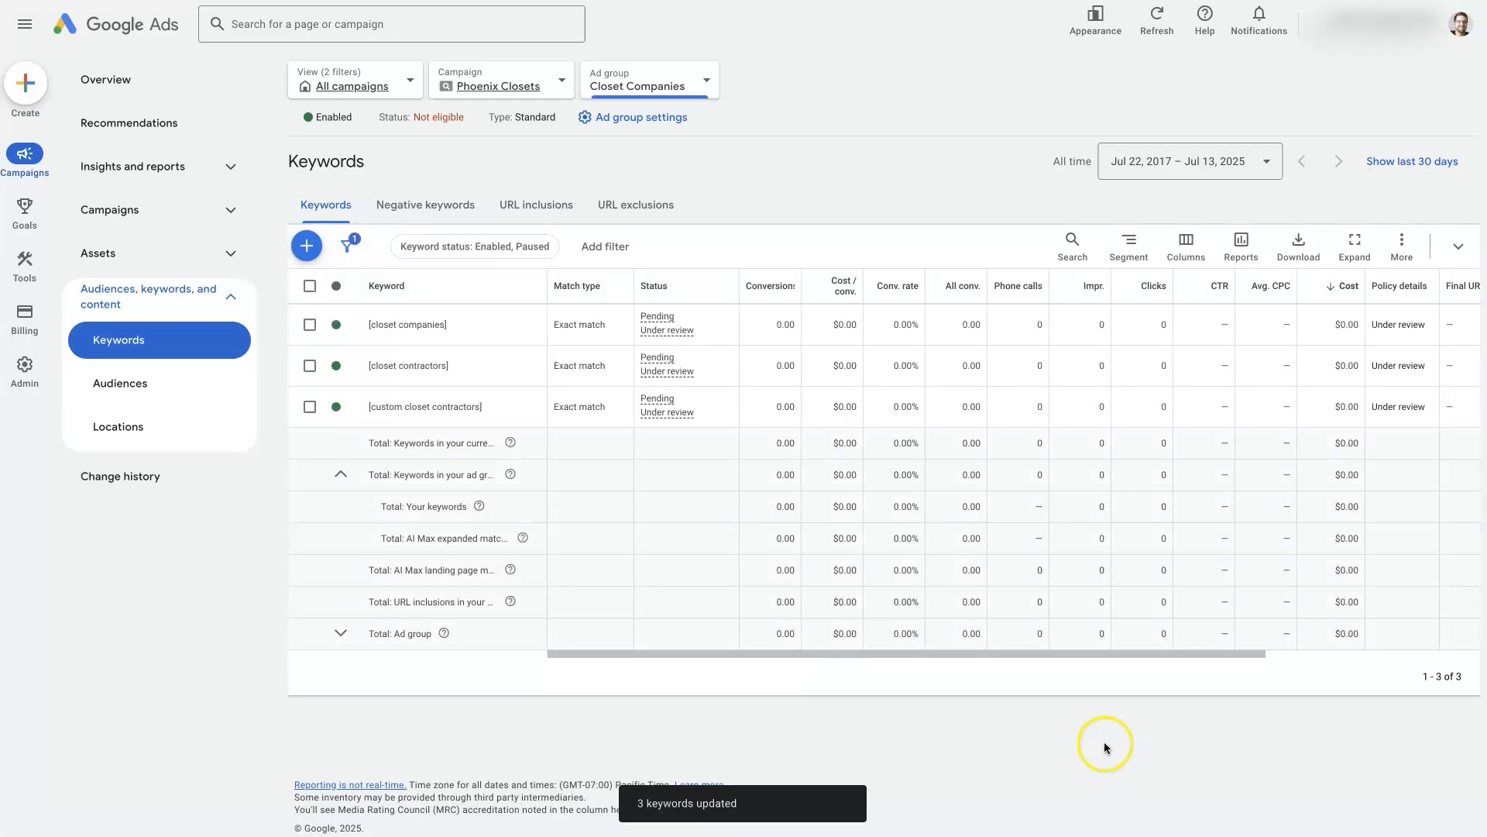
left_click(310, 287)
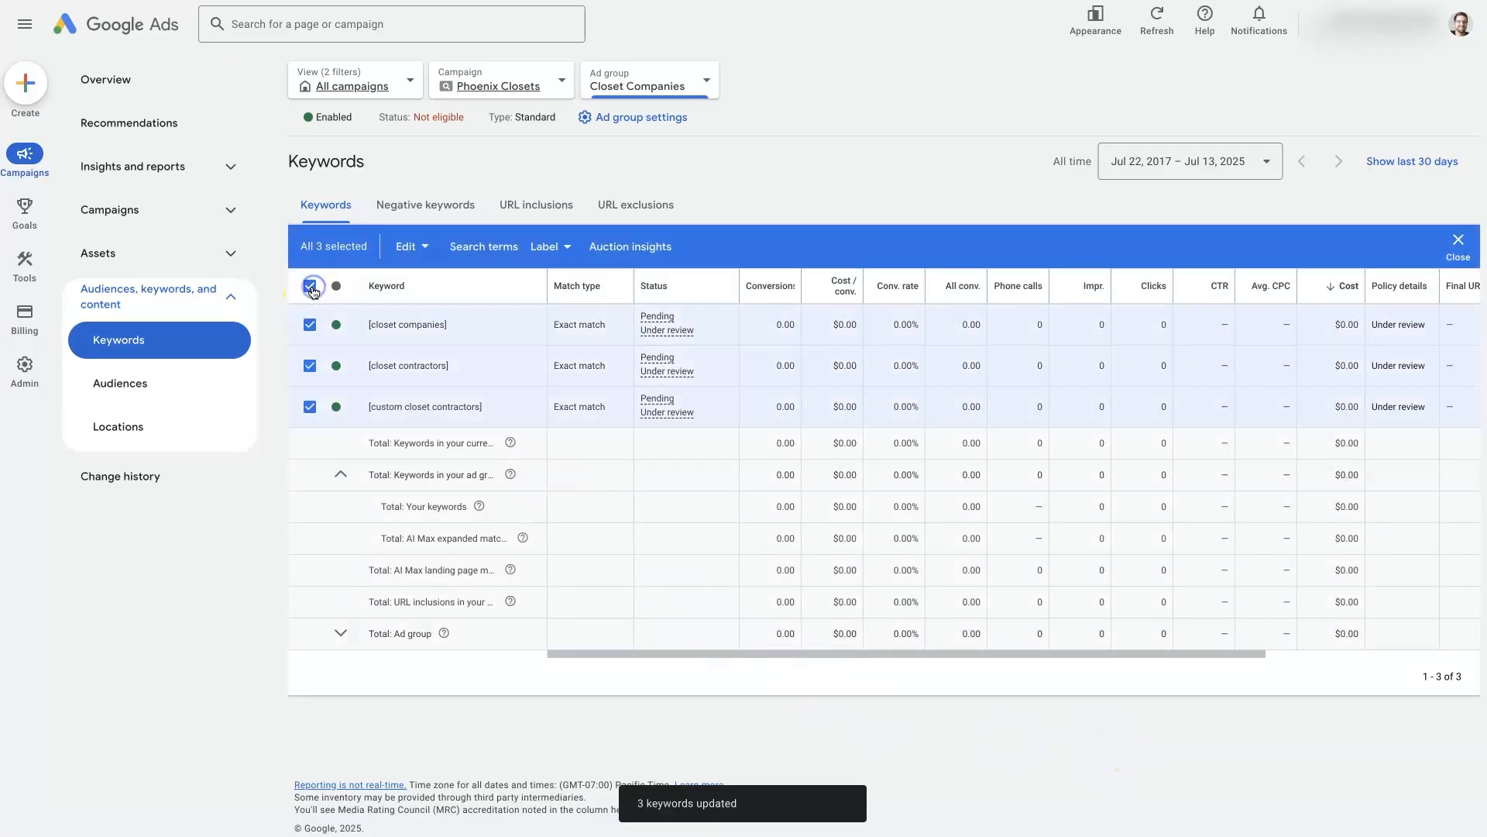
left_click(411, 246)
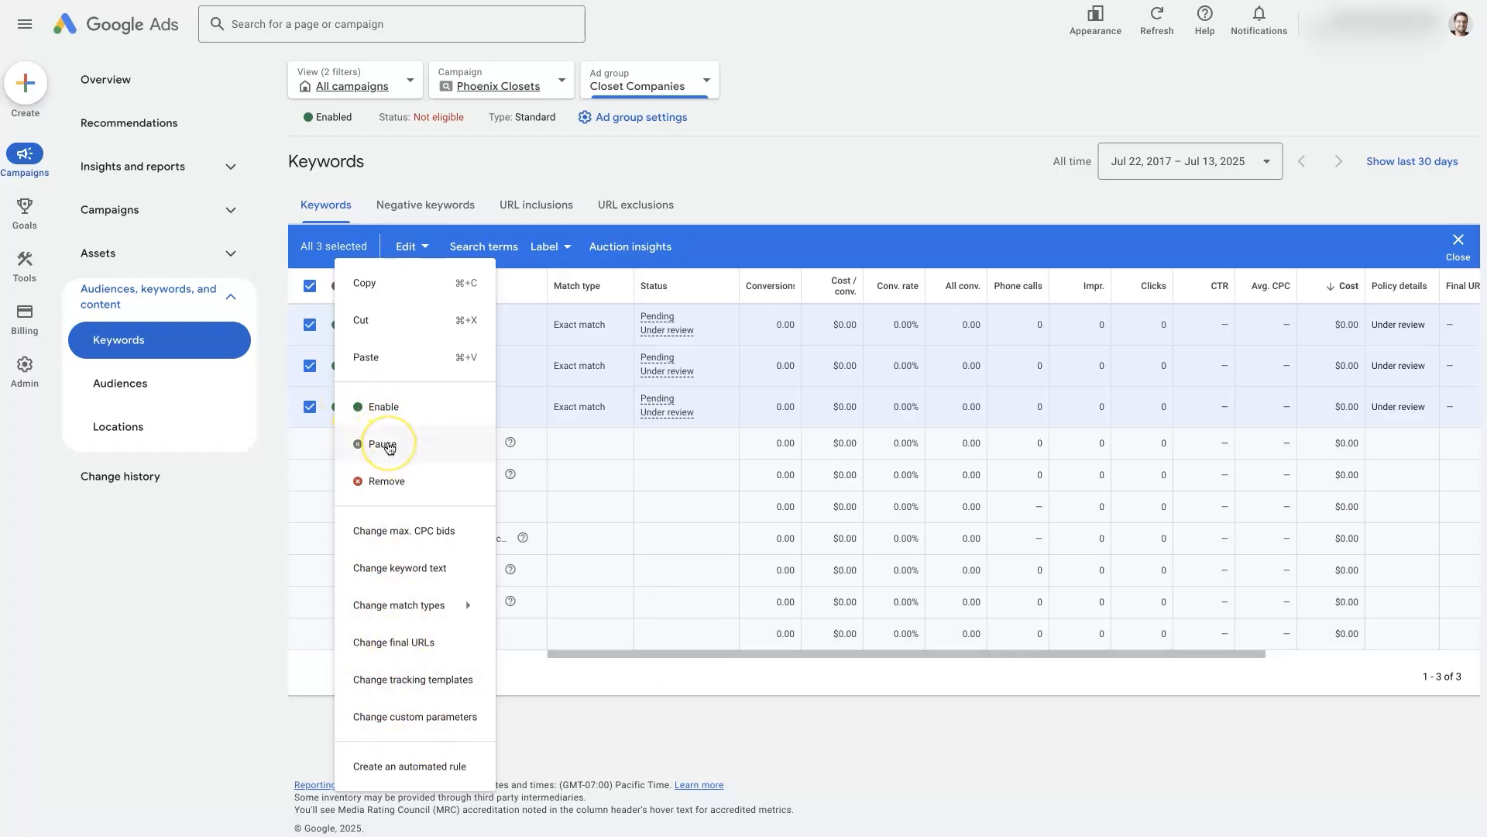
left_click(388, 445)
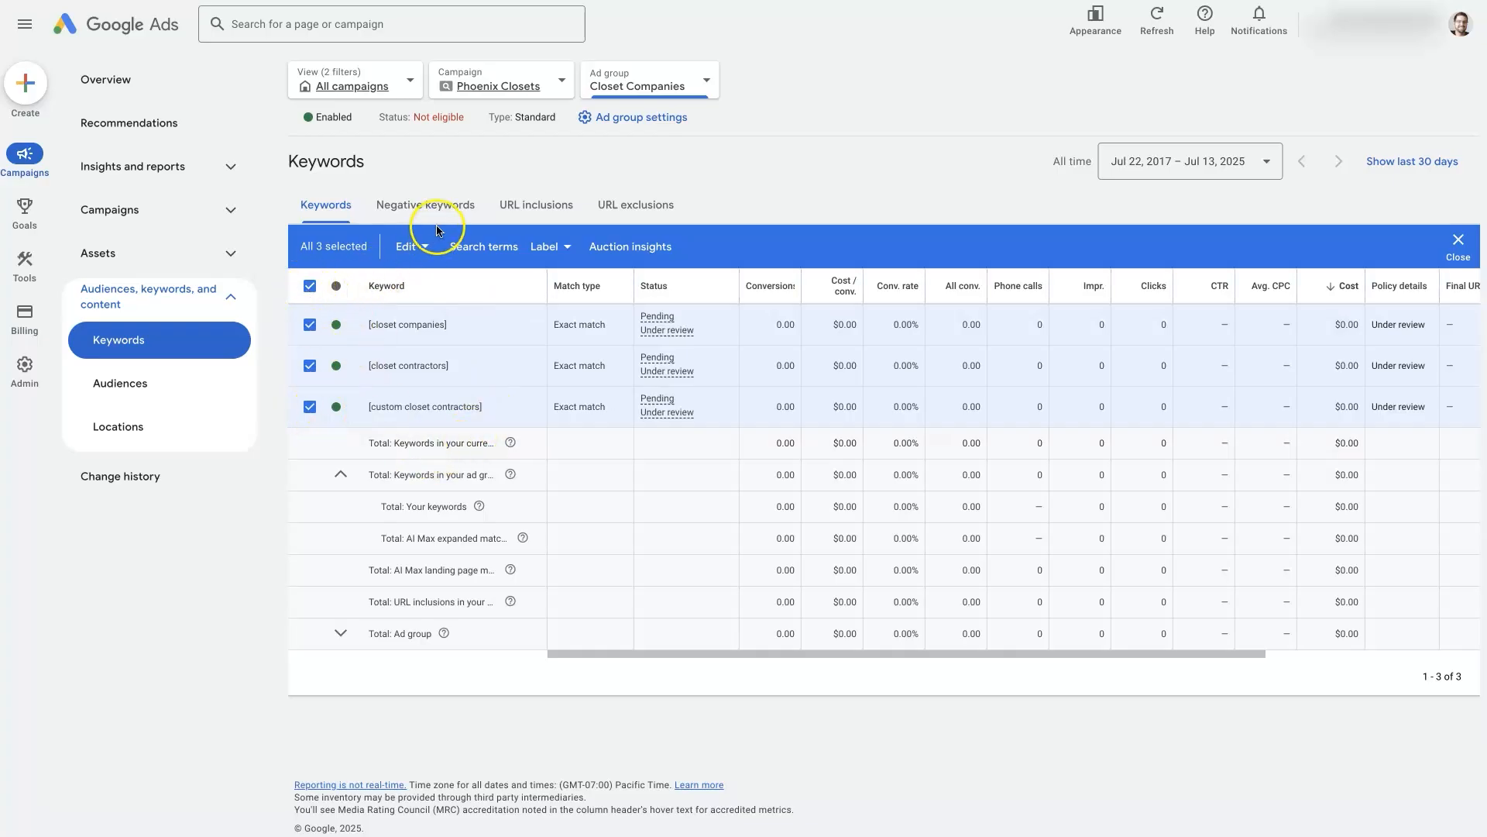
left_click(411, 247)
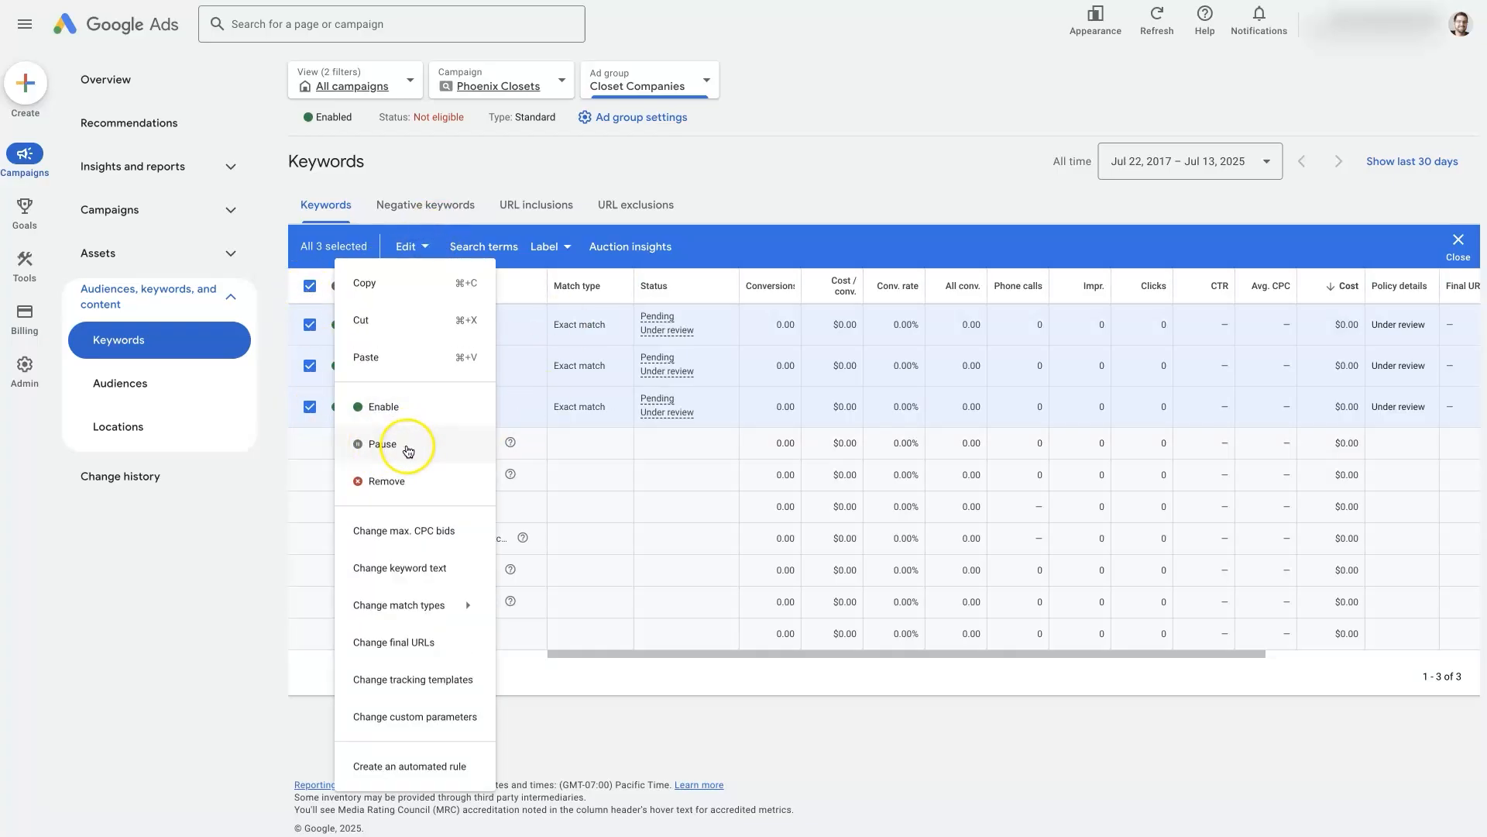
left_click(844, 738)
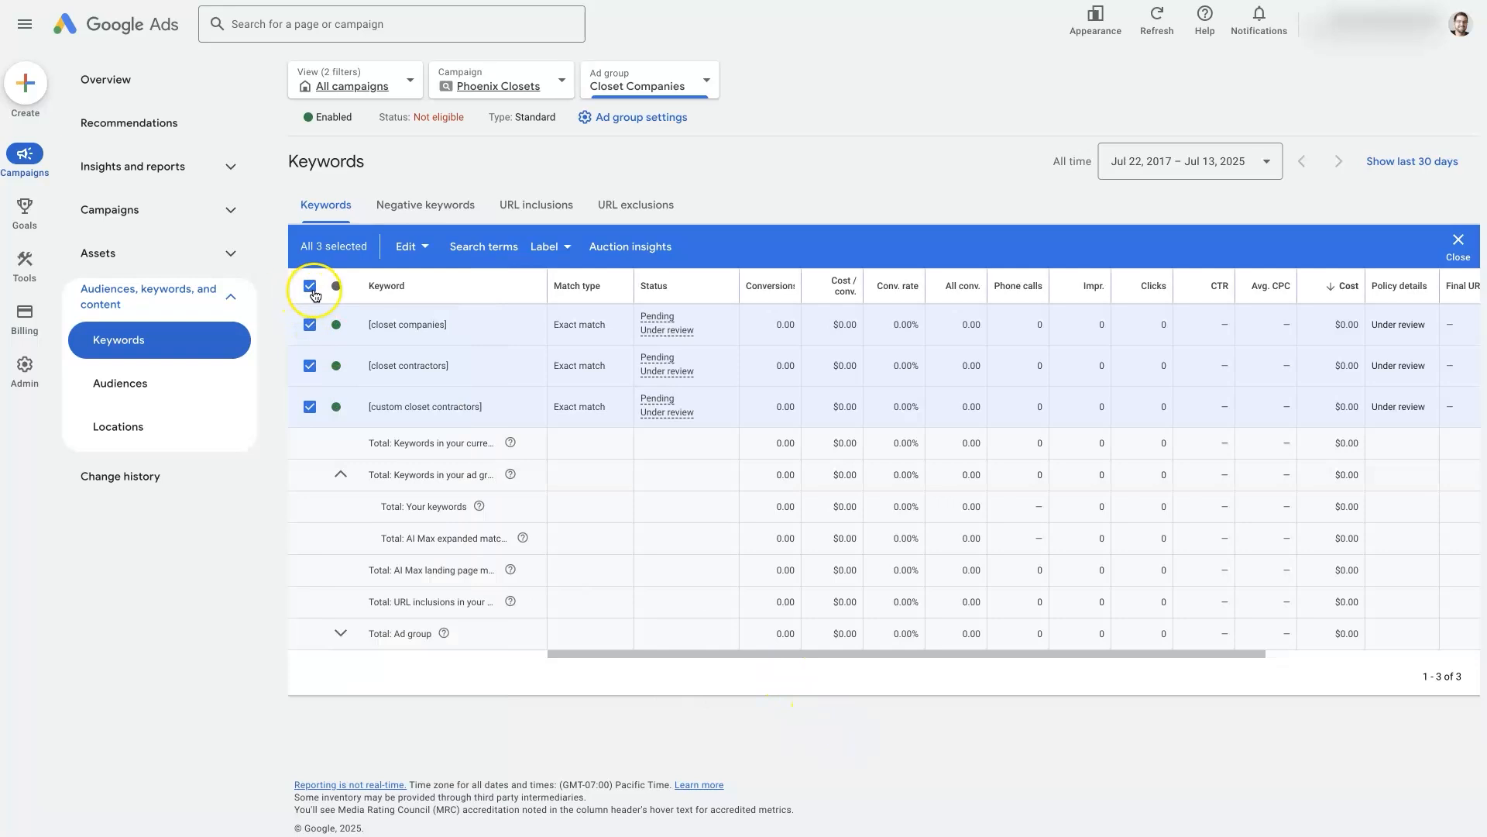
left_click(310, 286)
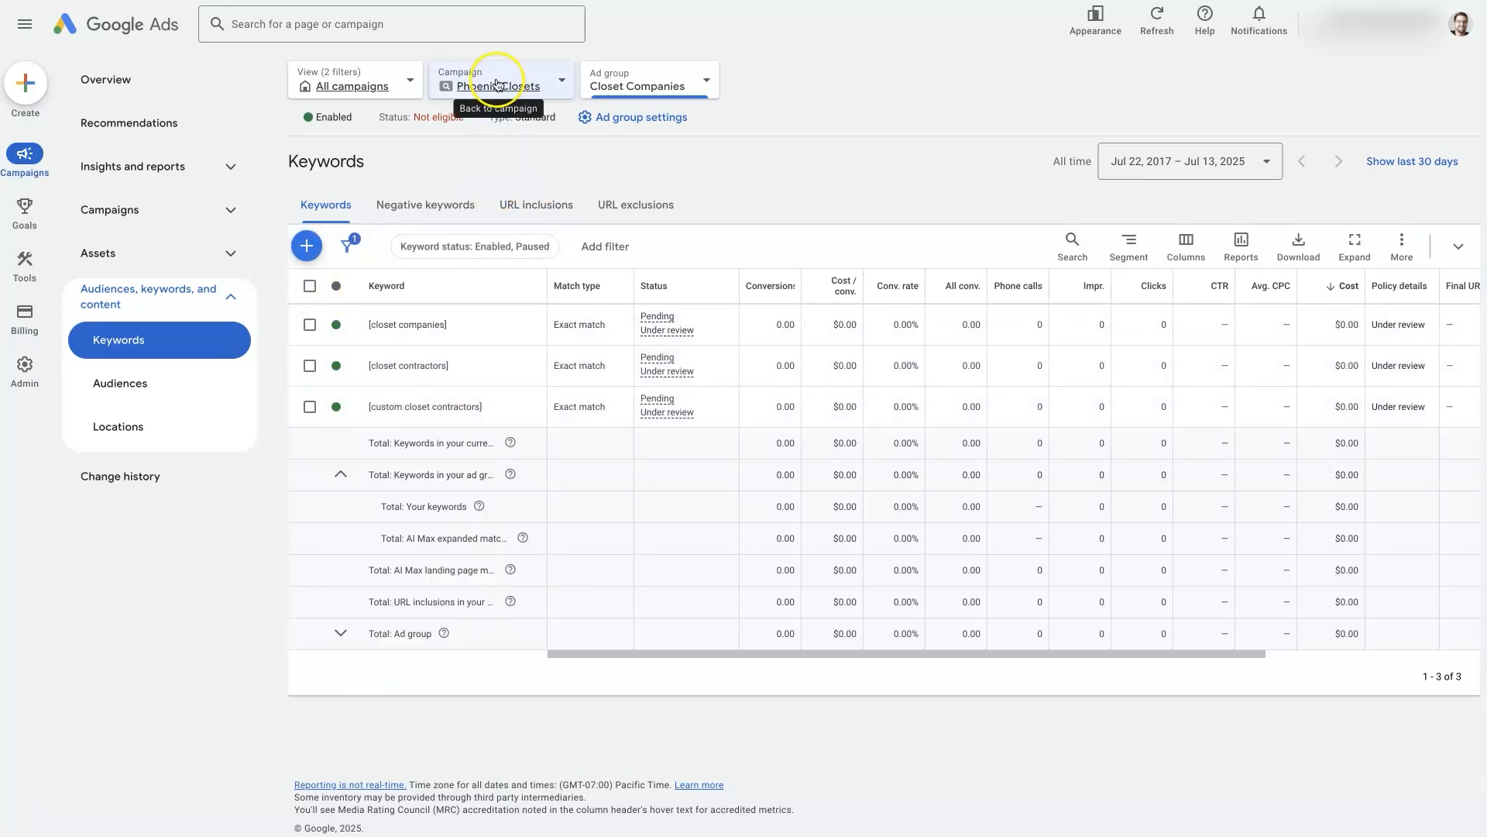
Start a bulk budget change for the Phoenix Closets campaign from the campaigns list, filtered to the average daily budget type.
left_click(228, 210)
left_click(122, 252)
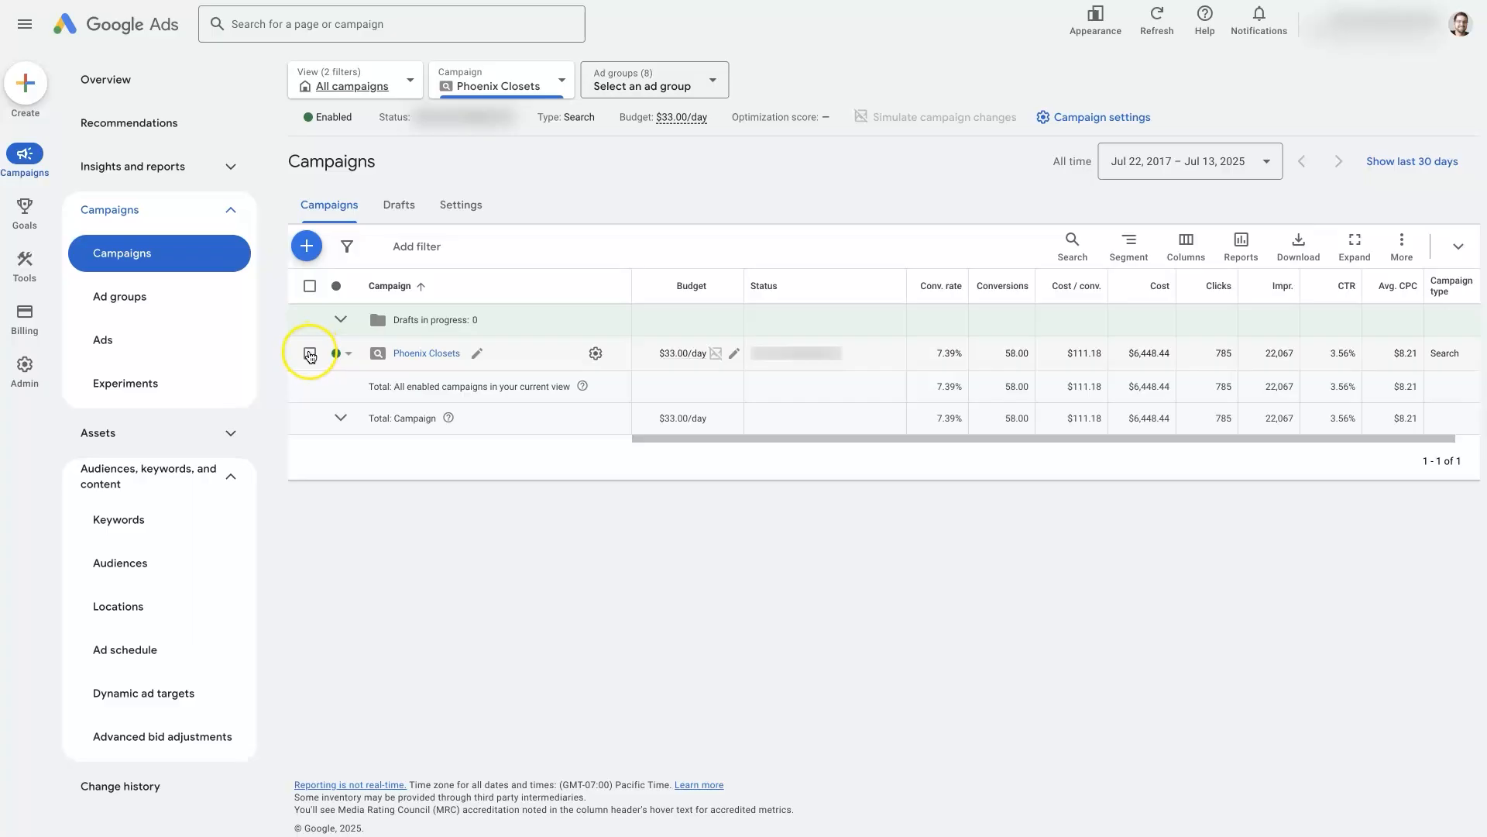
mouse_move(672, 357)
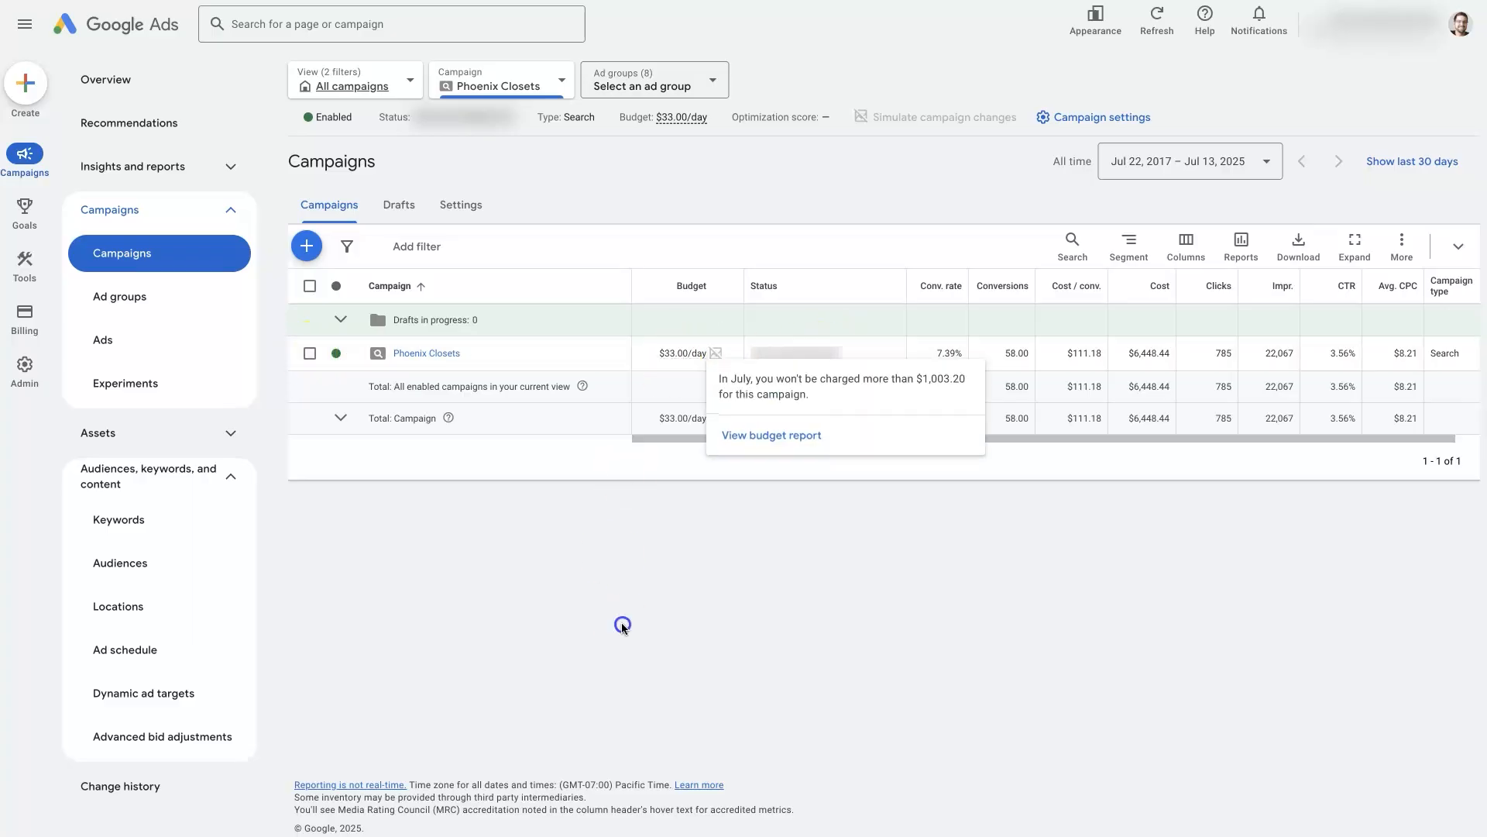
left_click(309, 353)
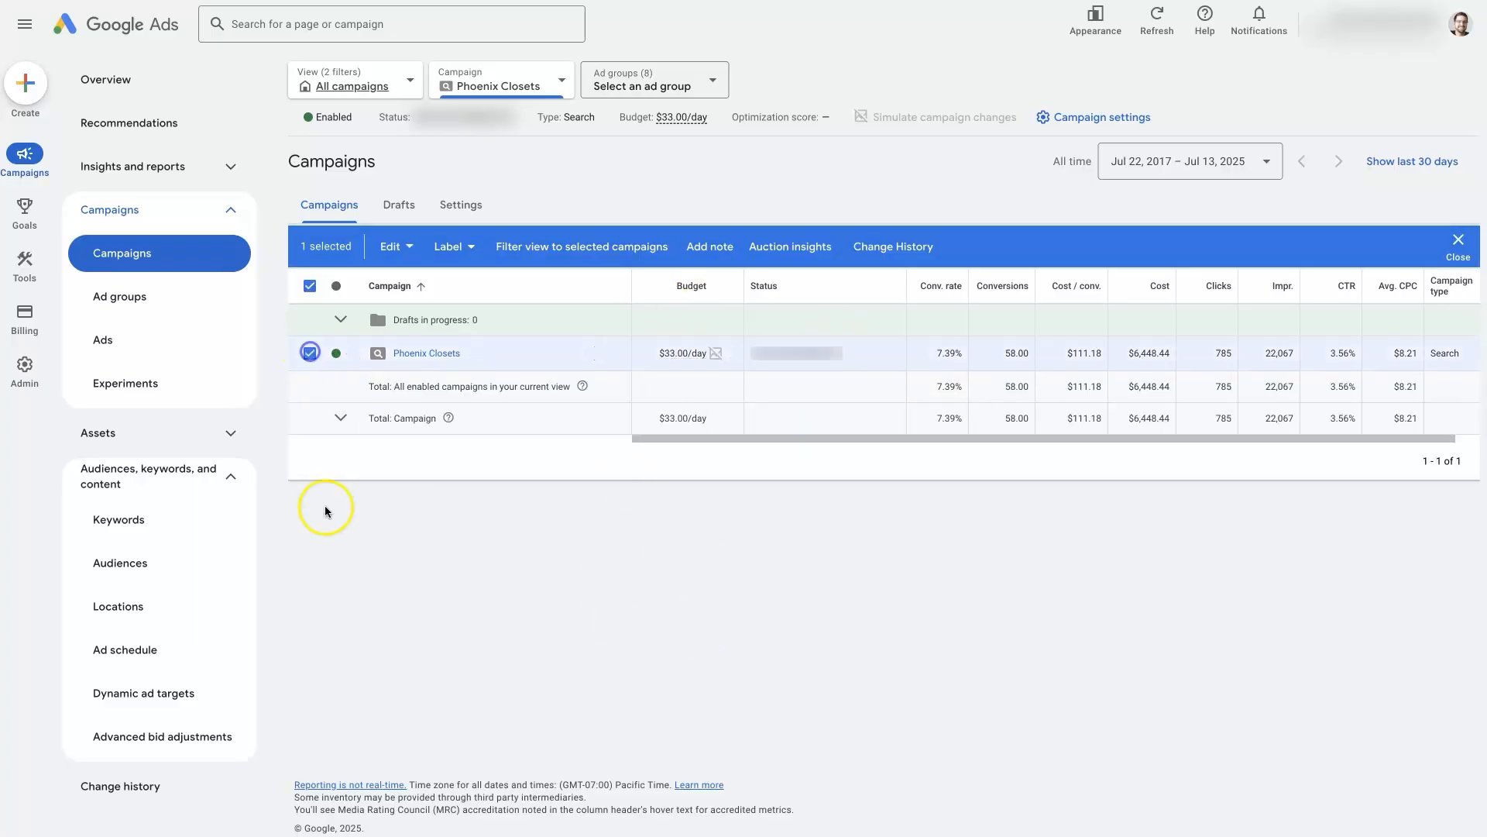
left_click(398, 248)
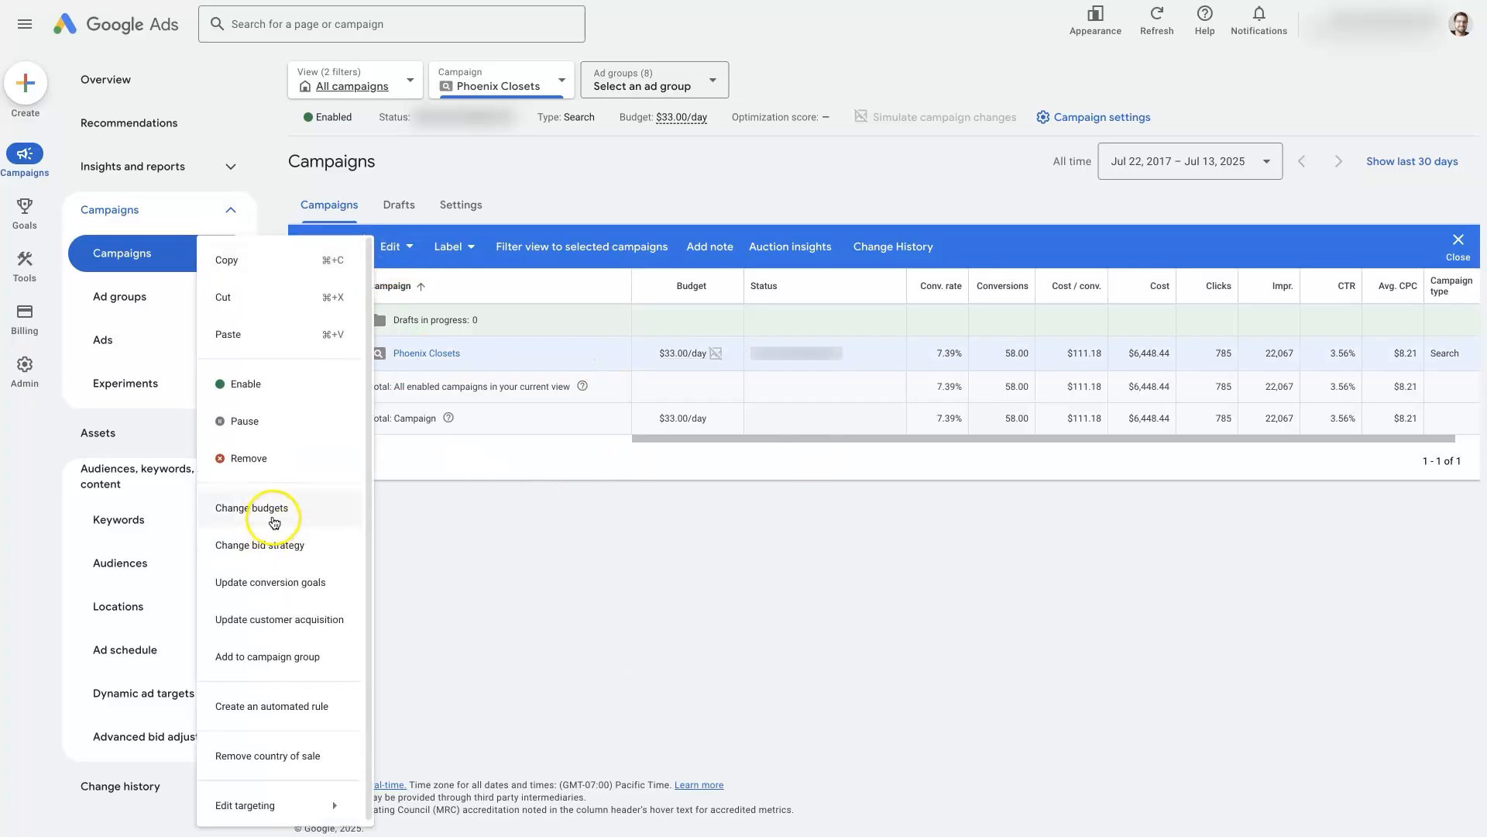
left_click(274, 523)
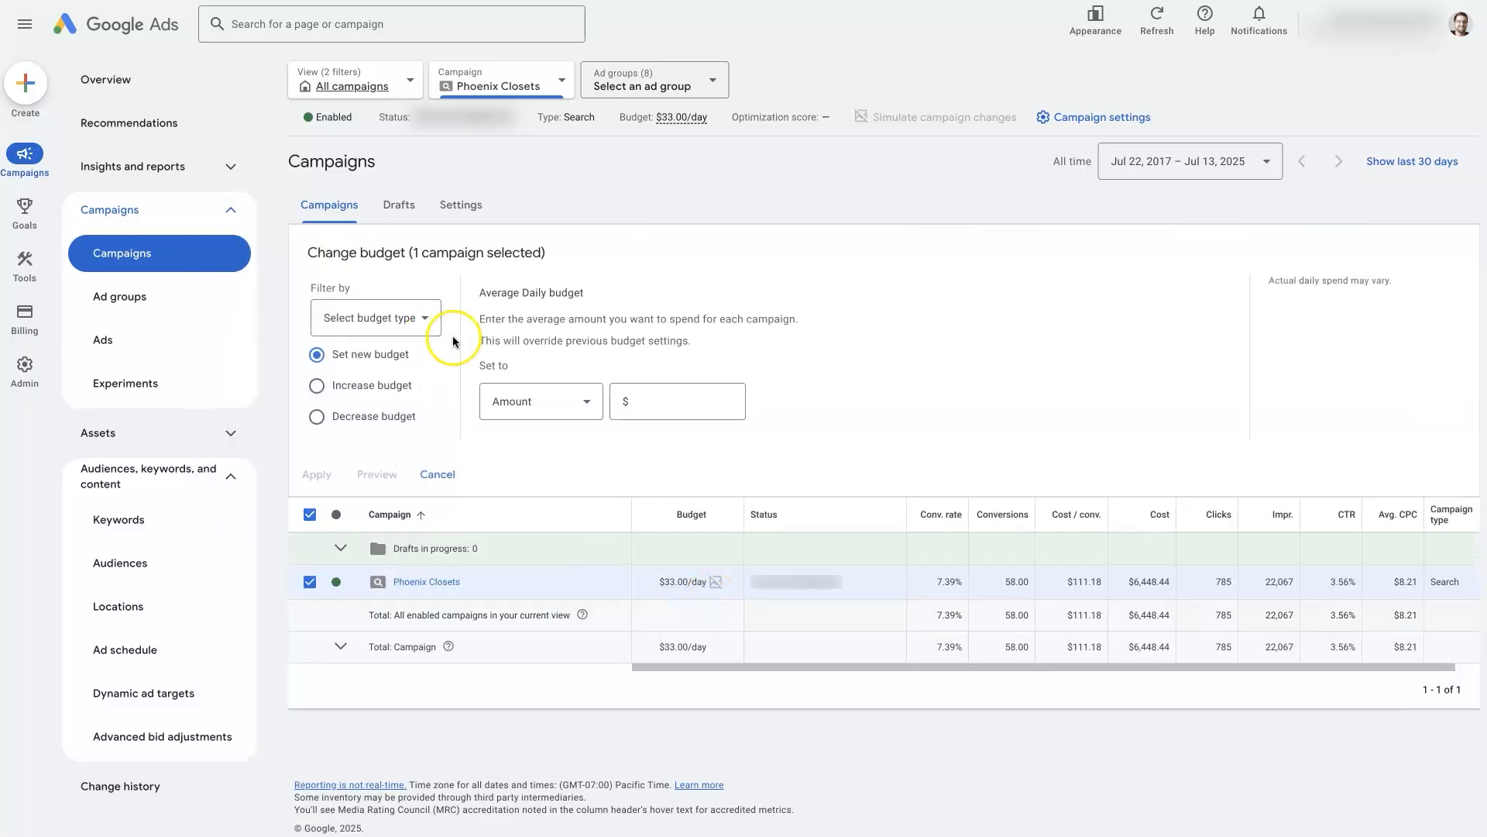
left_click(404, 335)
left_click(350, 331)
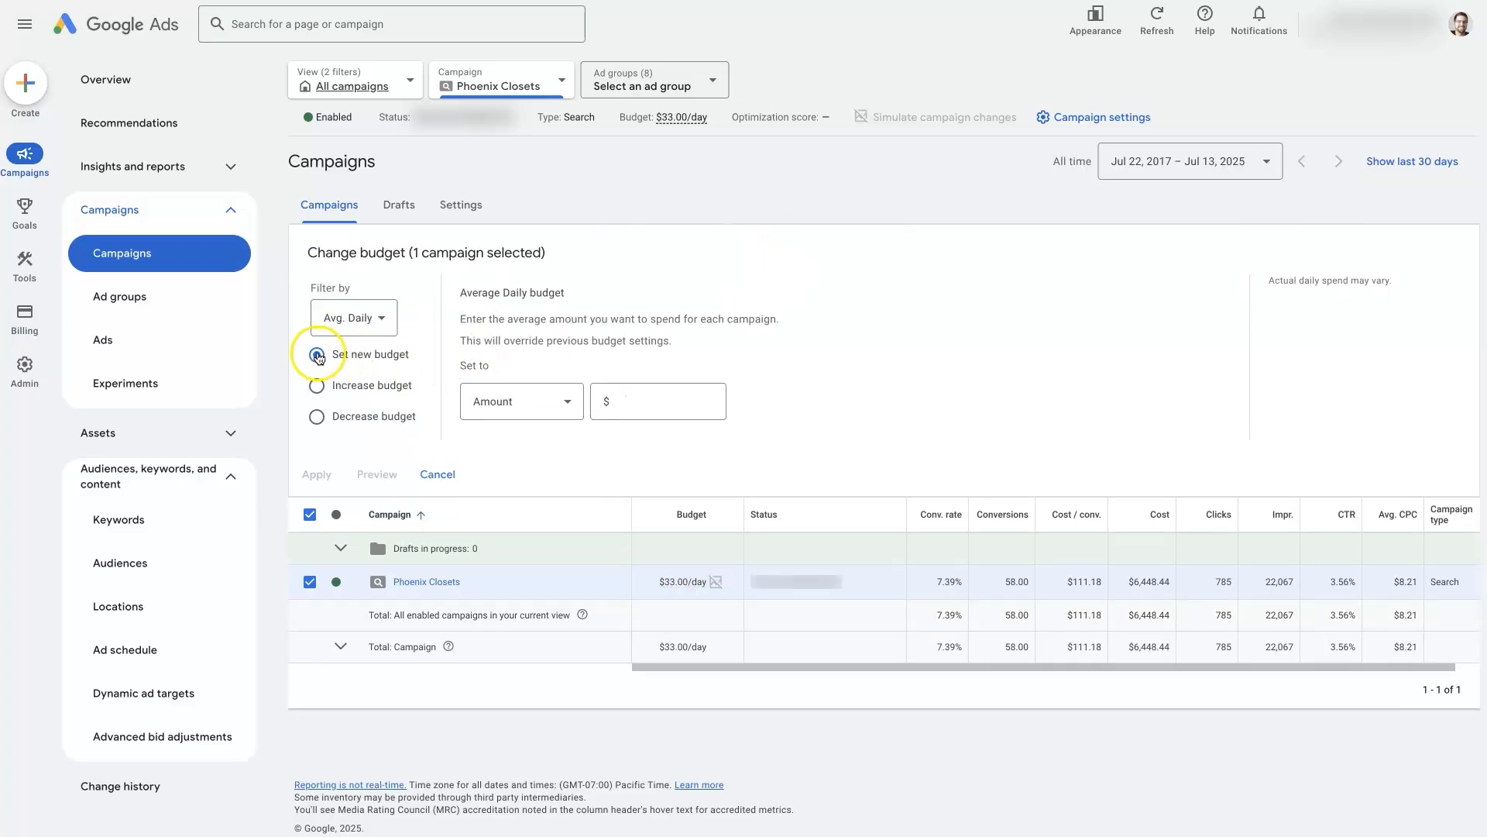
Try to increase the campaign's average daily budget by 20 percent, cancelling the identity confirmation.
left_click(349, 385)
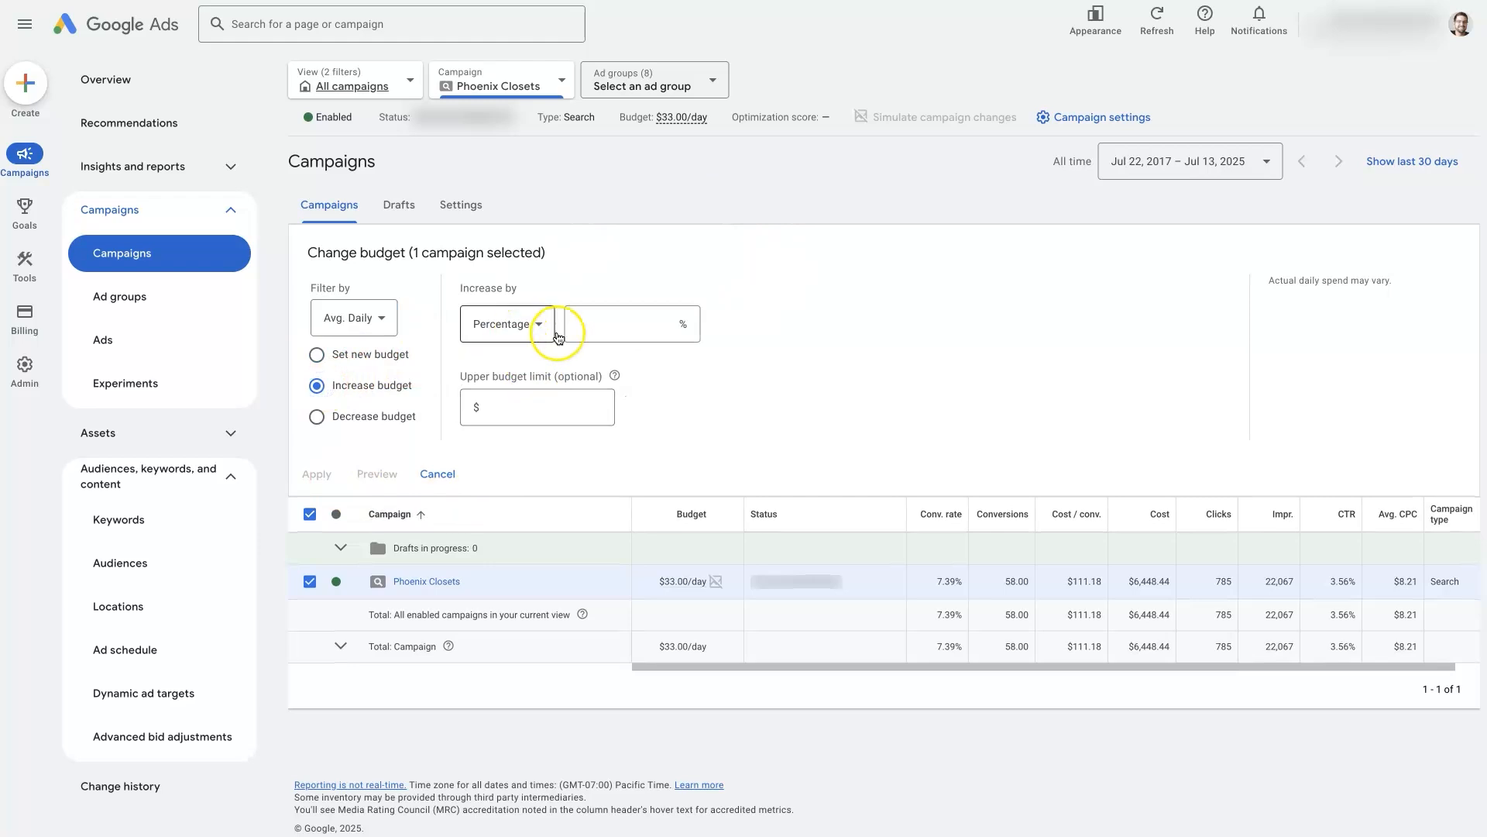
left_click(671, 326)
type("20")
left_click(791, 275)
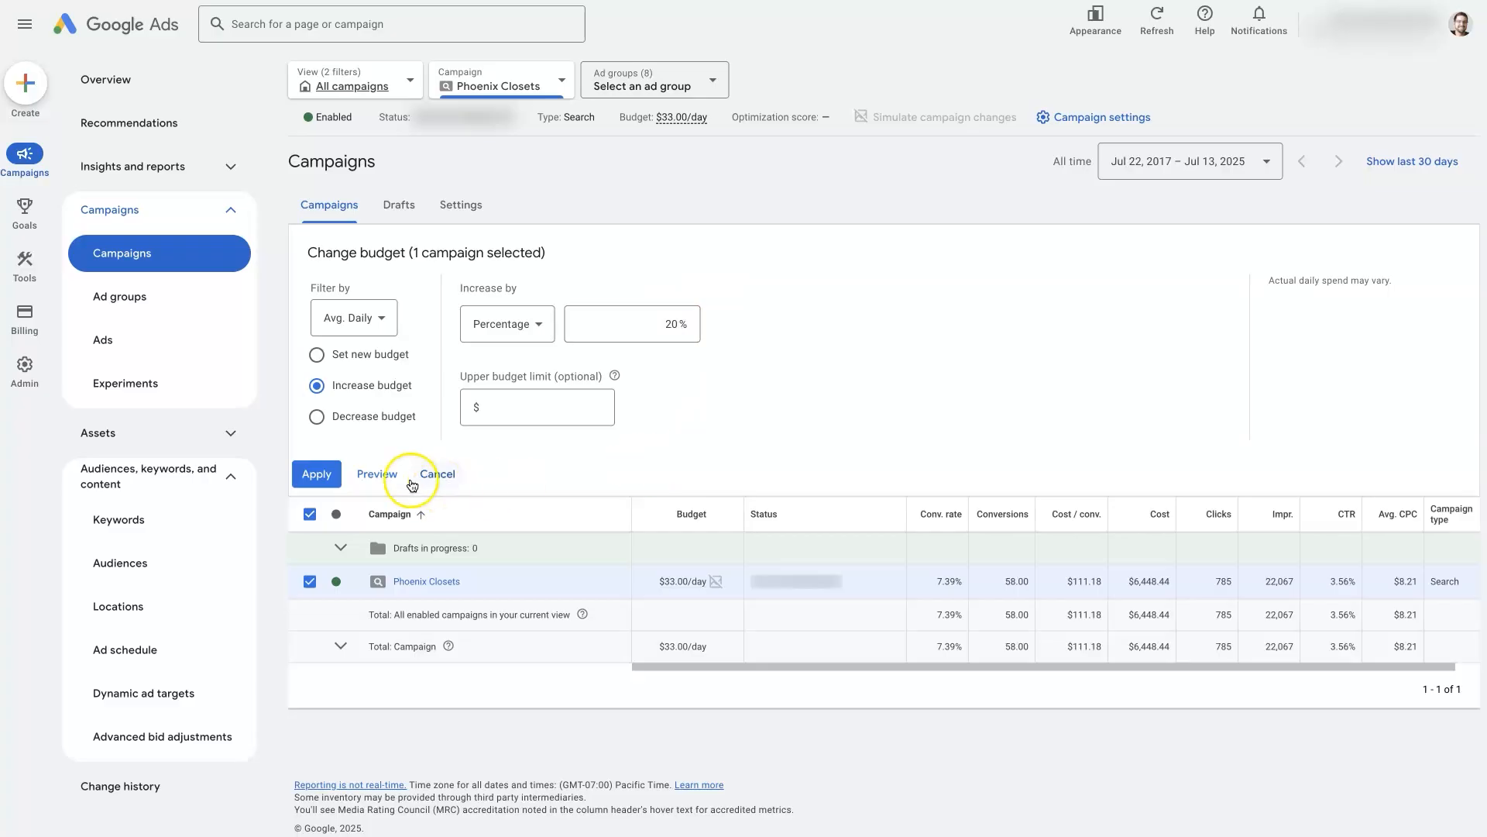
left_click(317, 474)
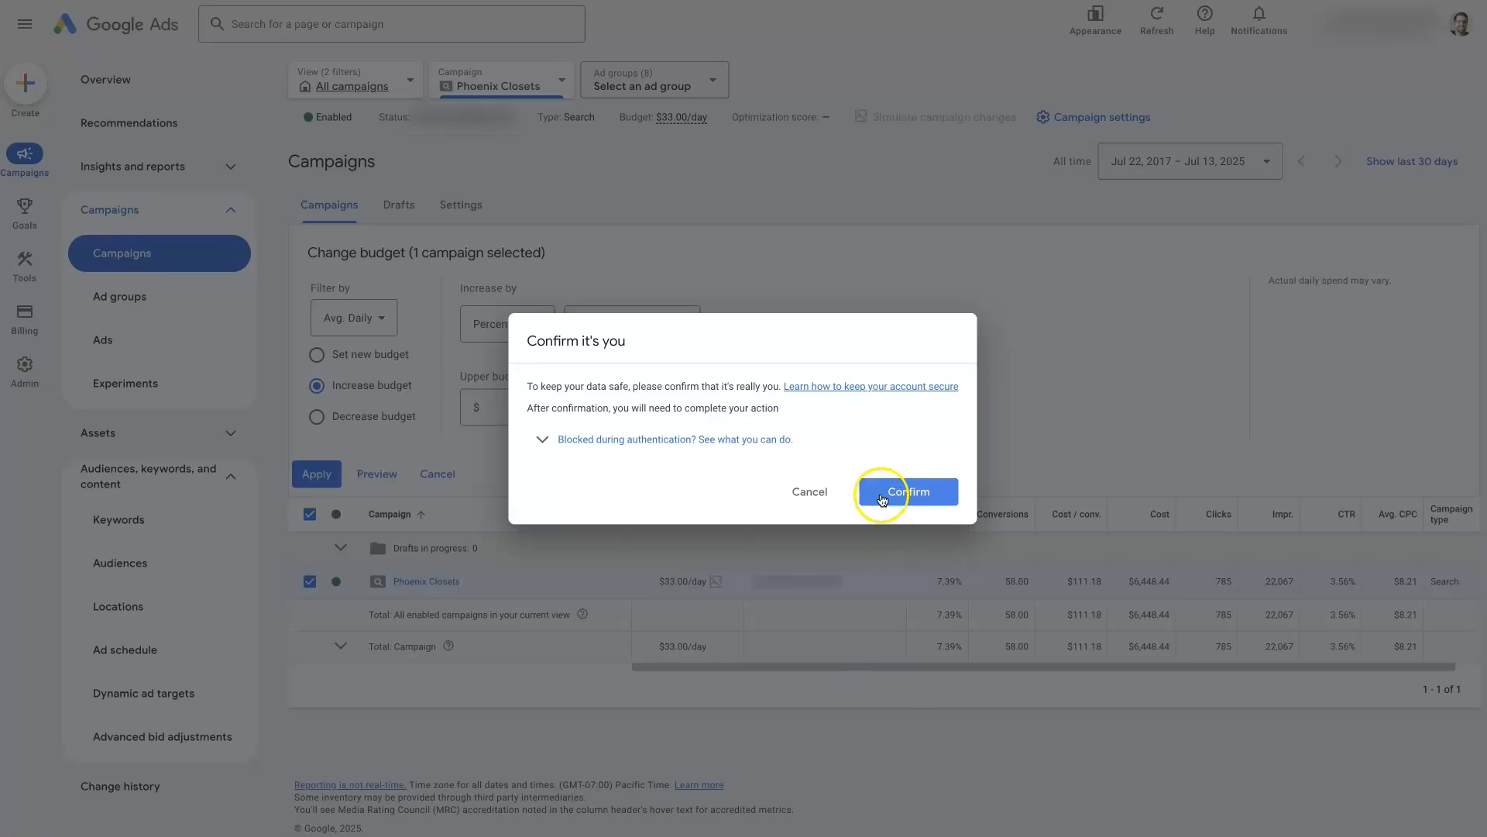
left_click(810, 491)
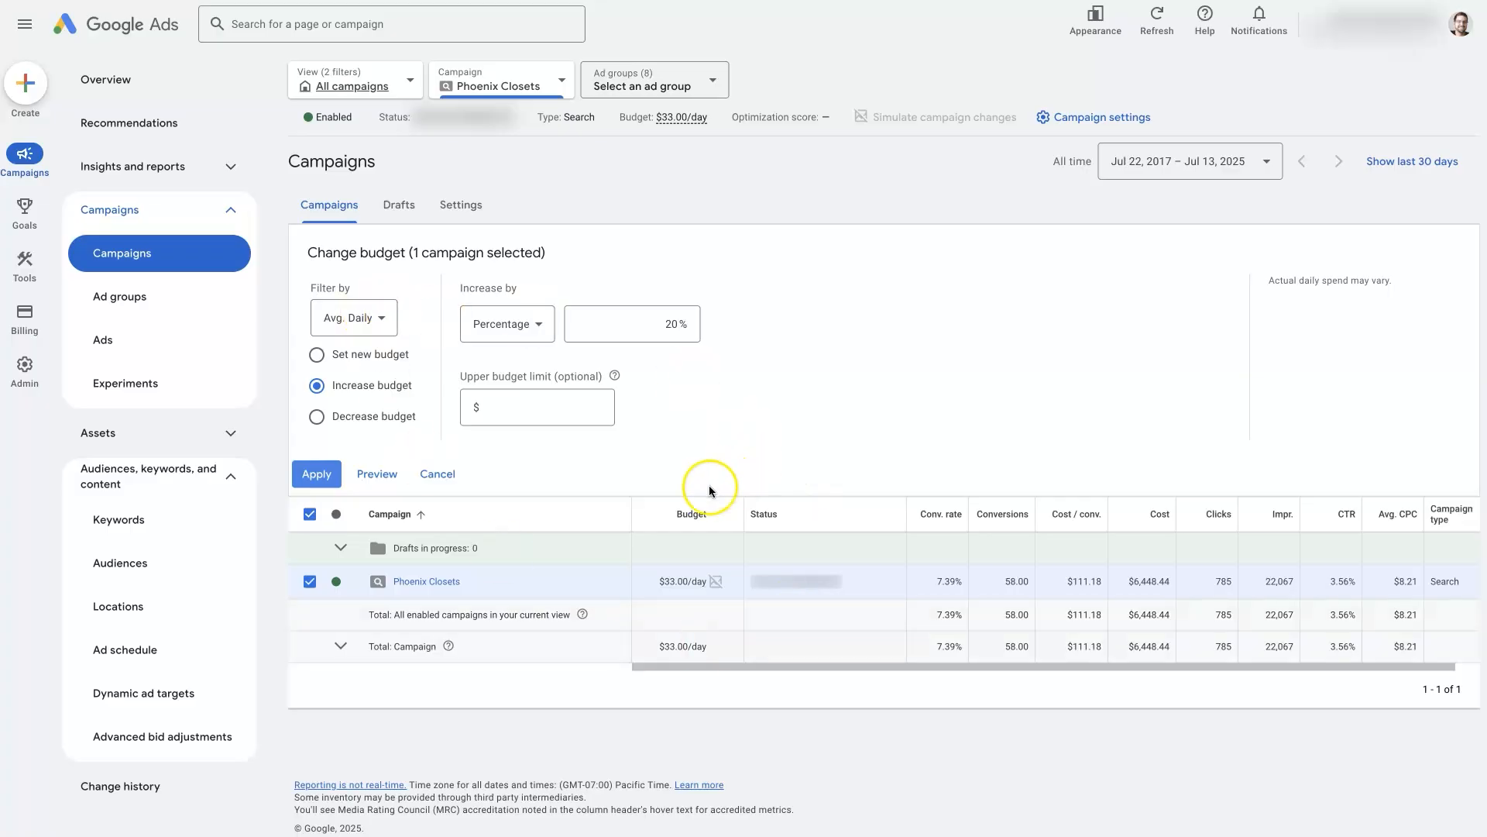
left_click(533, 331)
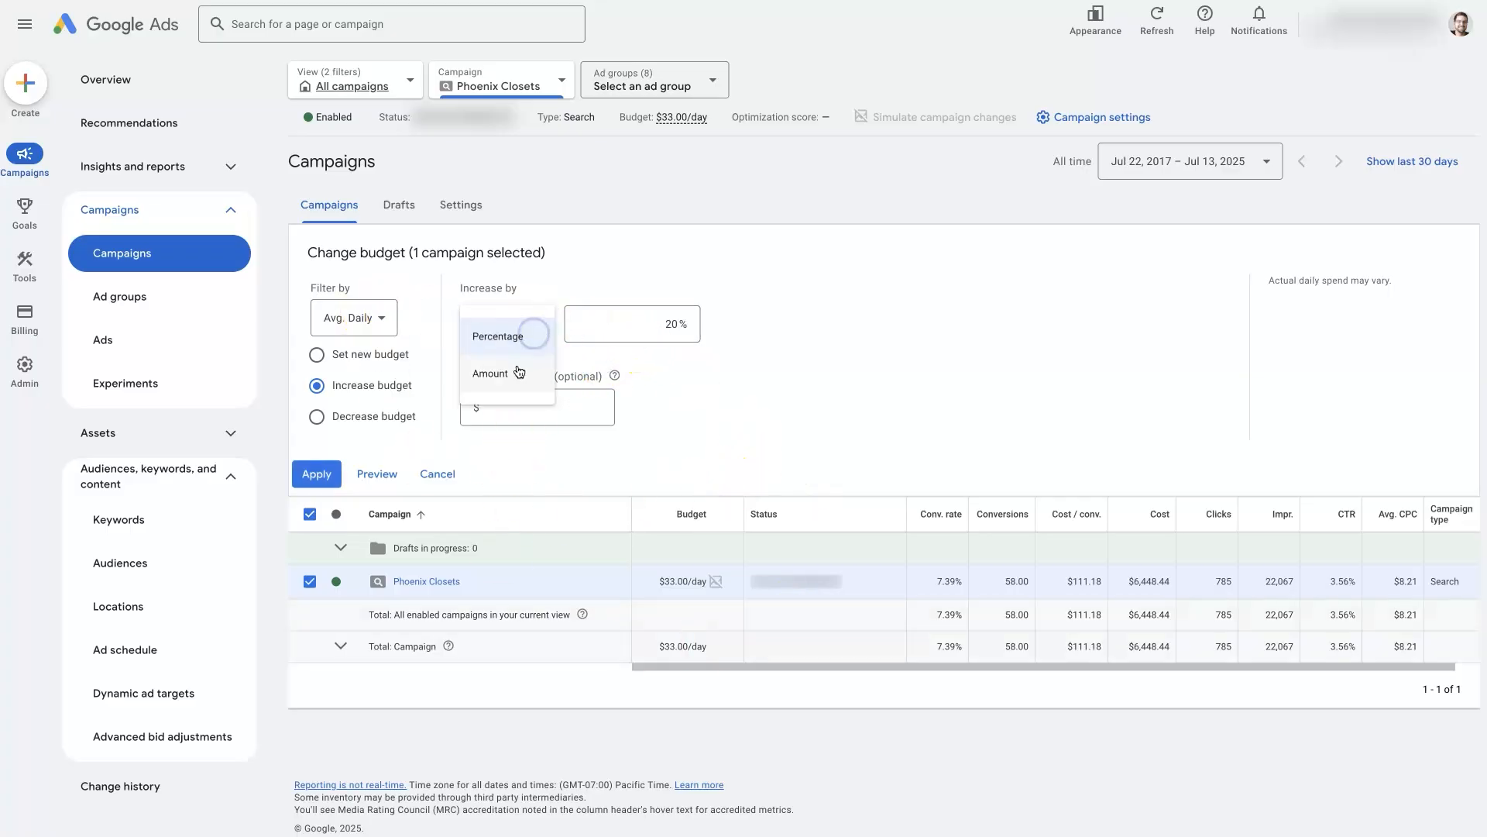
left_click(519, 372)
left_click(511, 325)
left_click(511, 336)
left_click(648, 325)
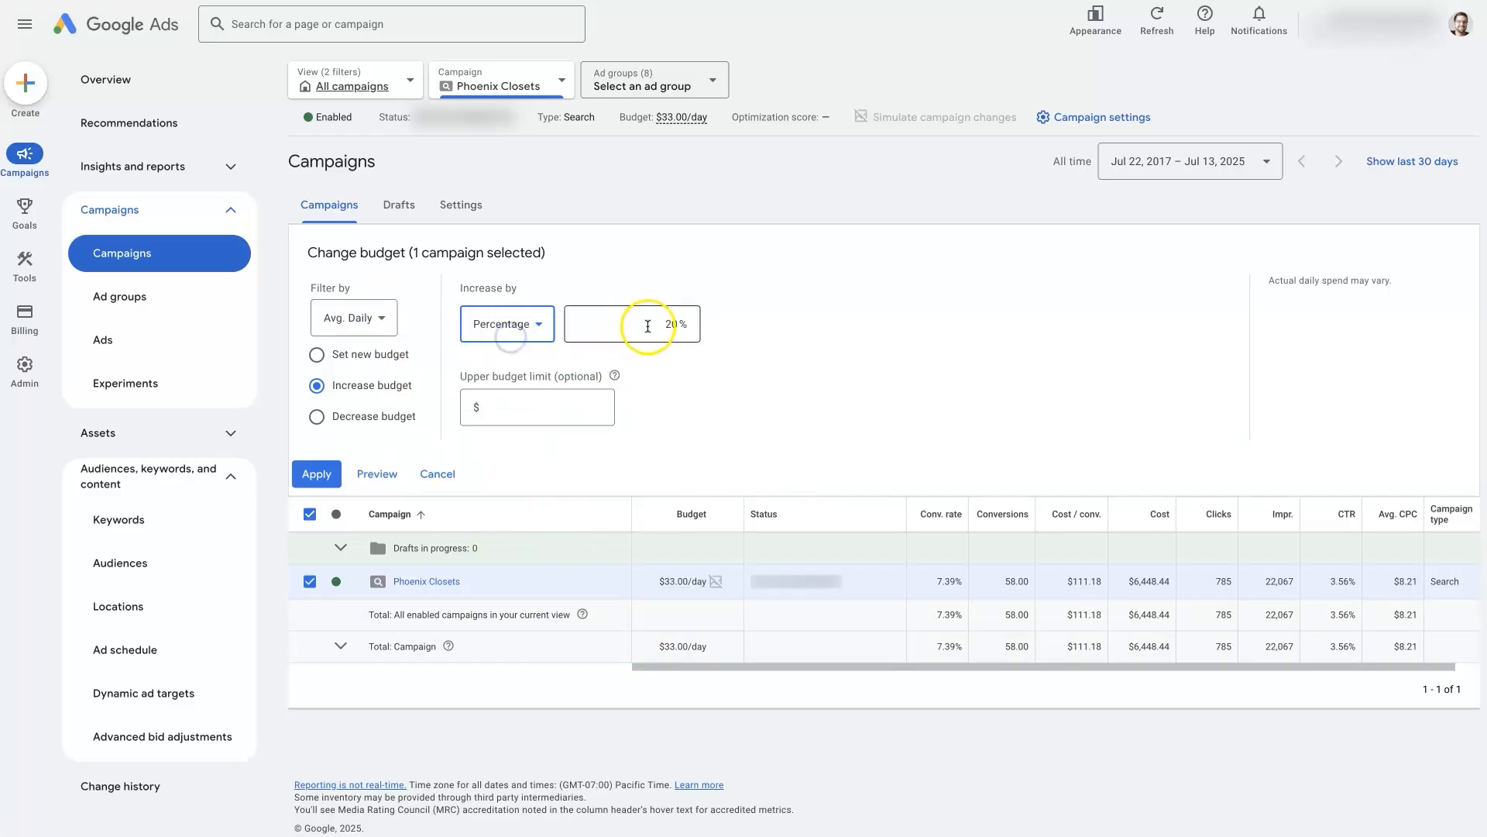
Decrease the Phoenix Closets campaign's average daily budget by 10 percent and apply the change.
left_click(317, 417)
double_click(671, 324)
type("10")
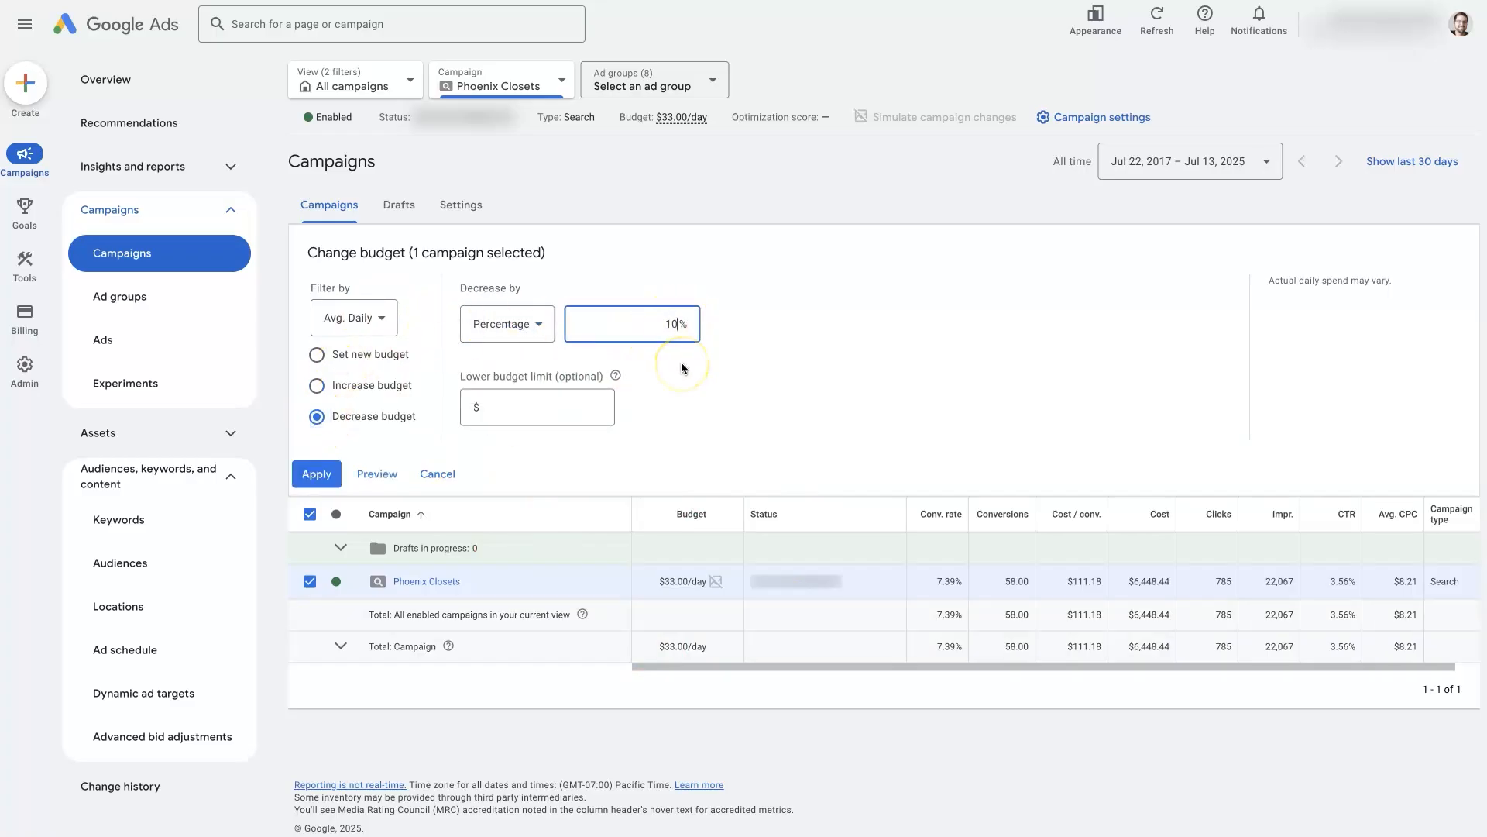
left_click(316, 473)
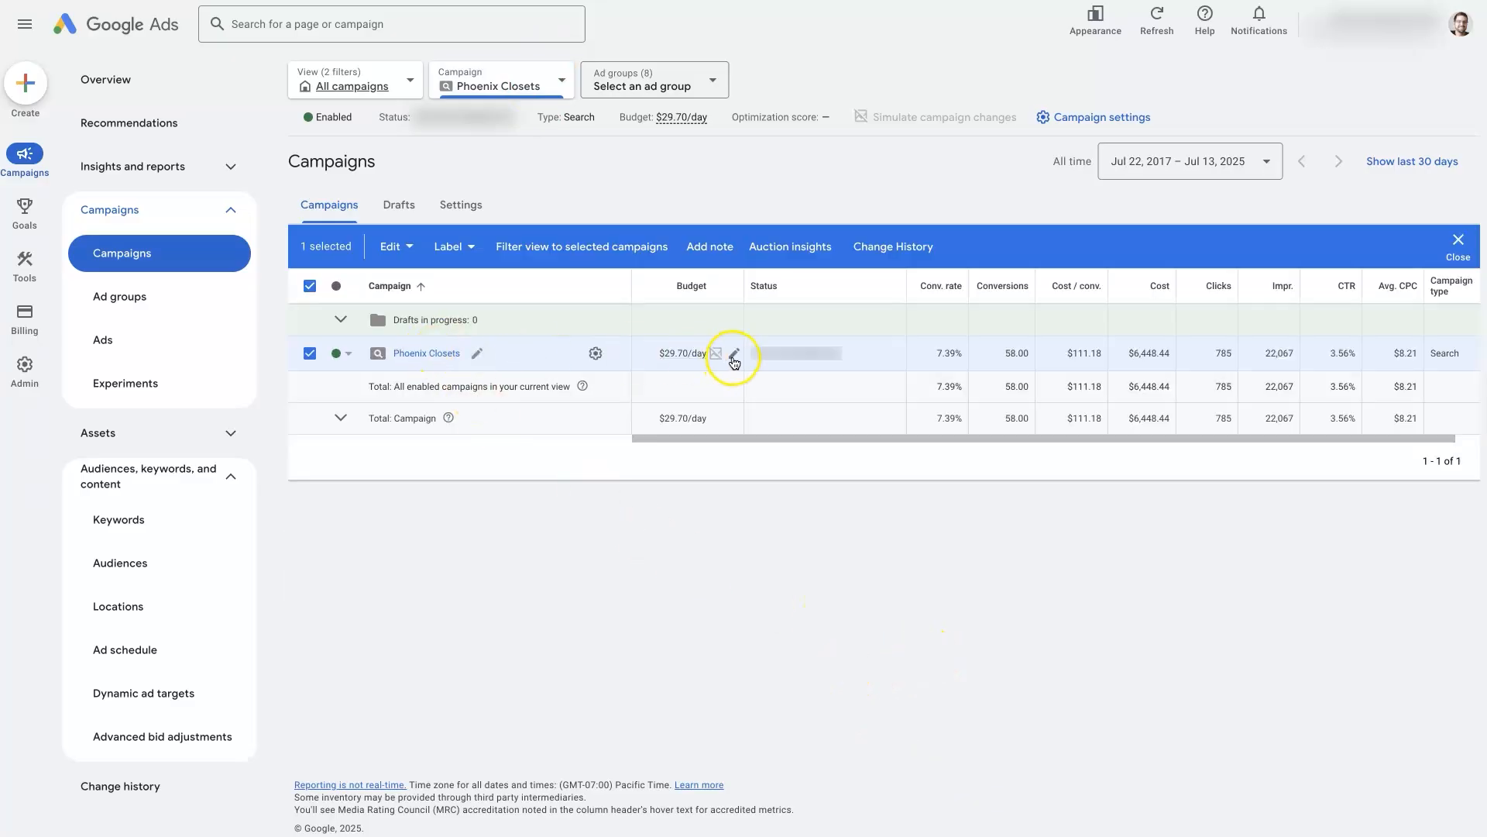
left_click(731, 356)
left_click_drag(701, 389, 663, 389)
left_click(716, 570)
left_click(389, 248)
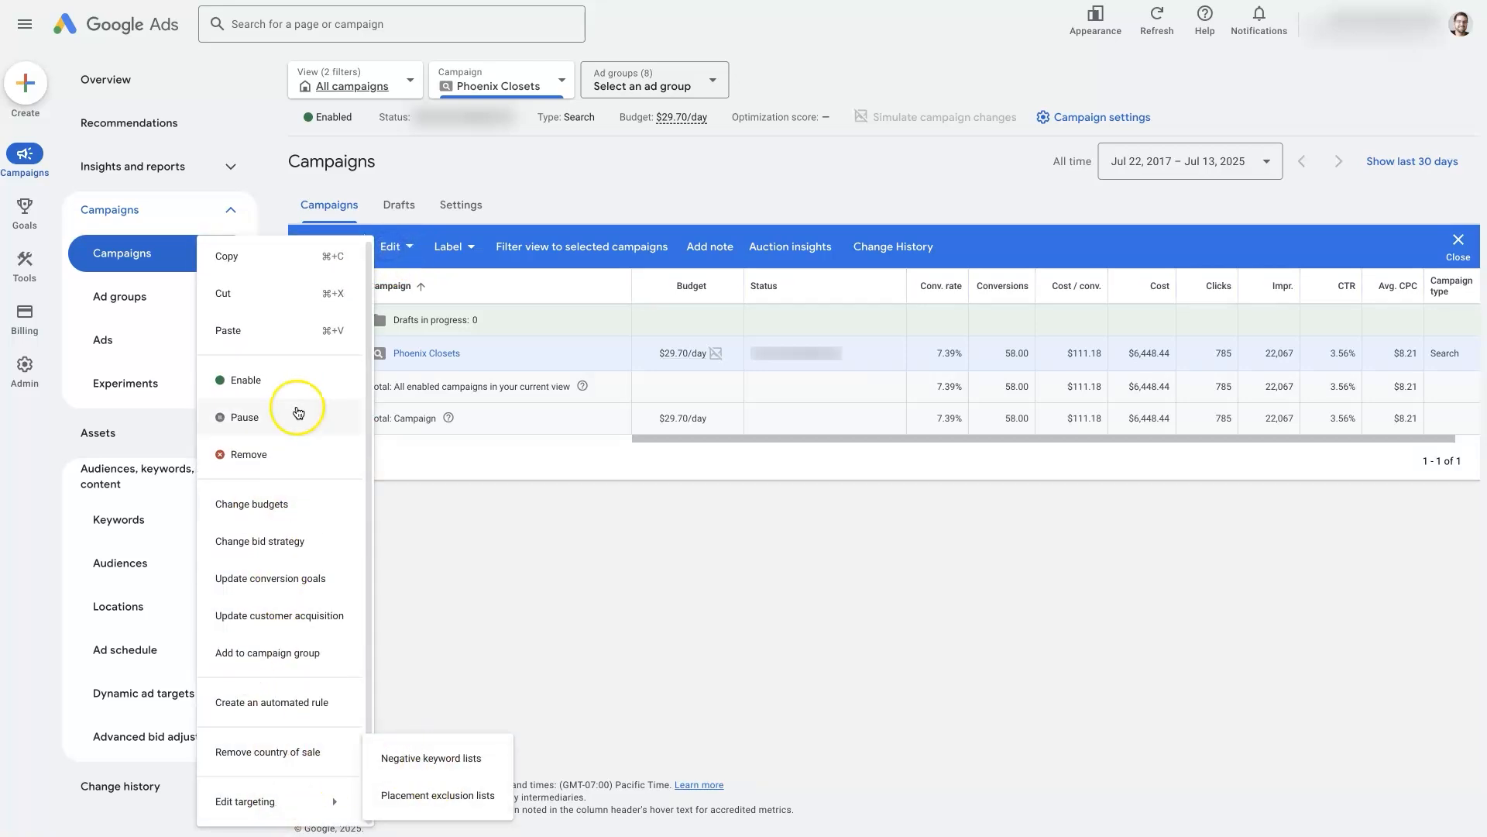
left_click(651, 654)
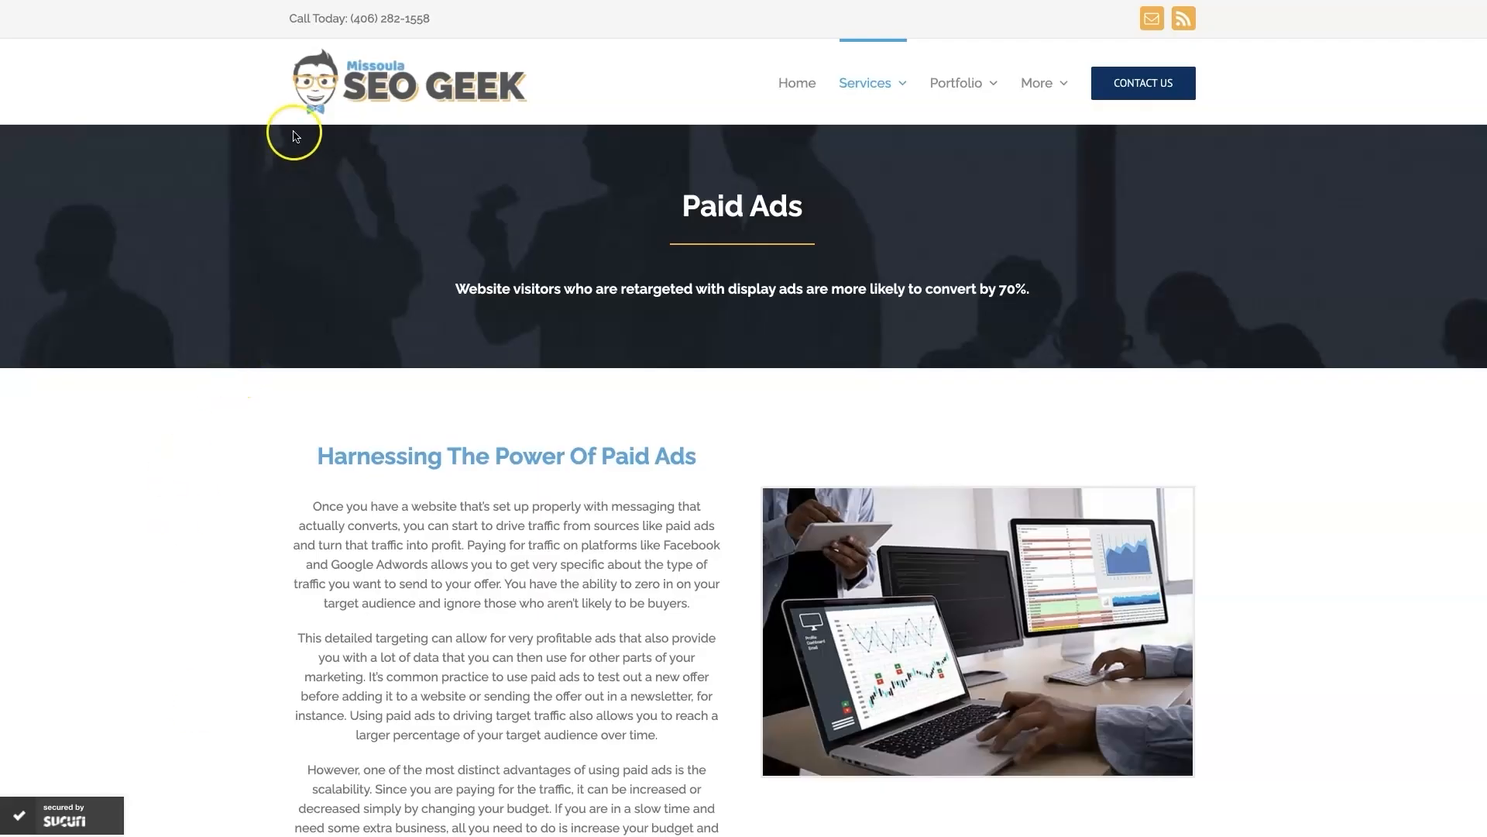
Look through the Missoula SEO Geek Paid Ads page down to its Google Ads section.
left_click(1346, 521)
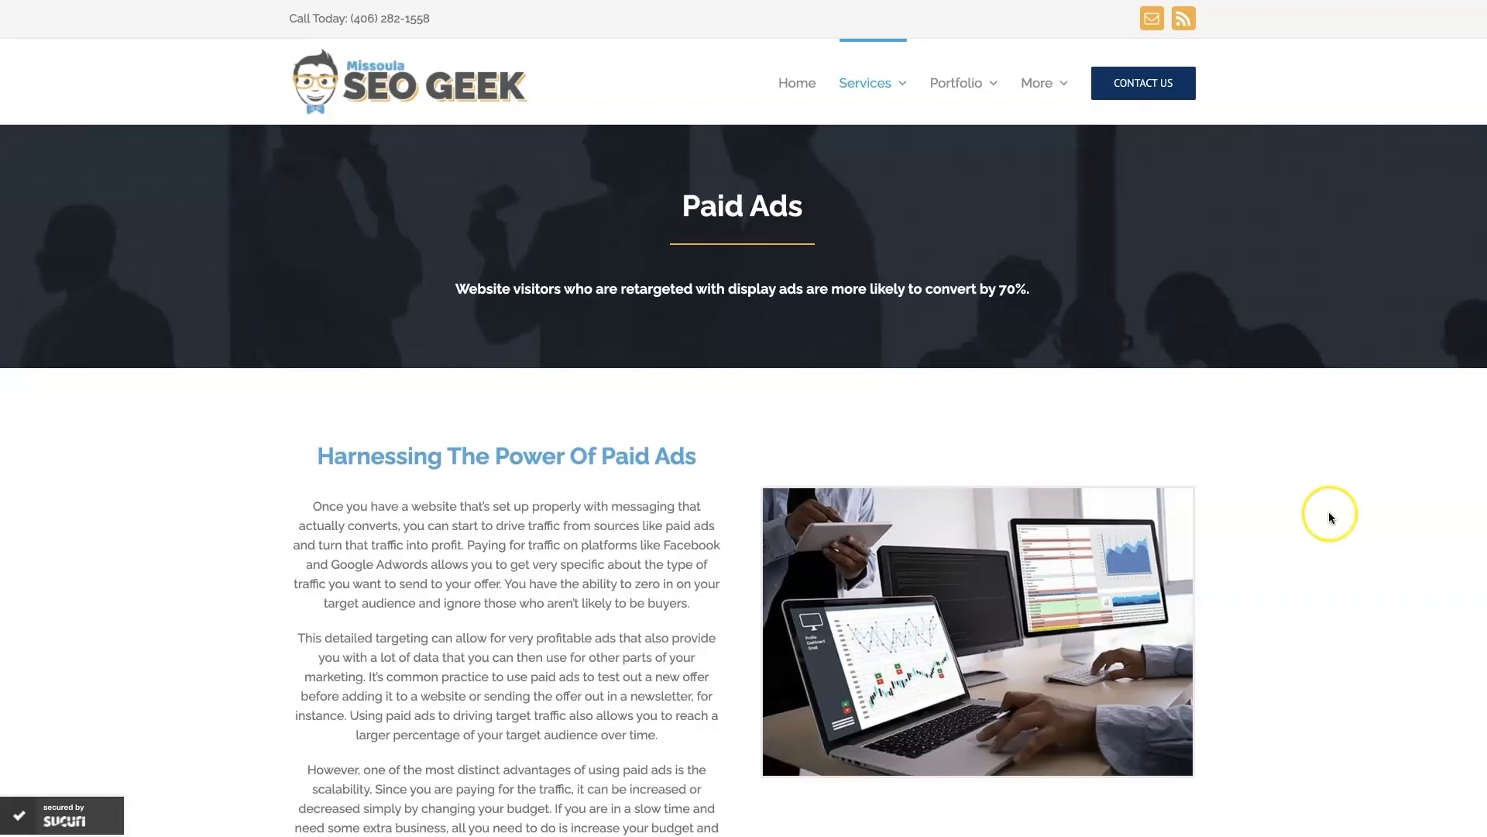
scroll(1328, 514, "down", 20)
scroll(1317, 577, "down", 2)
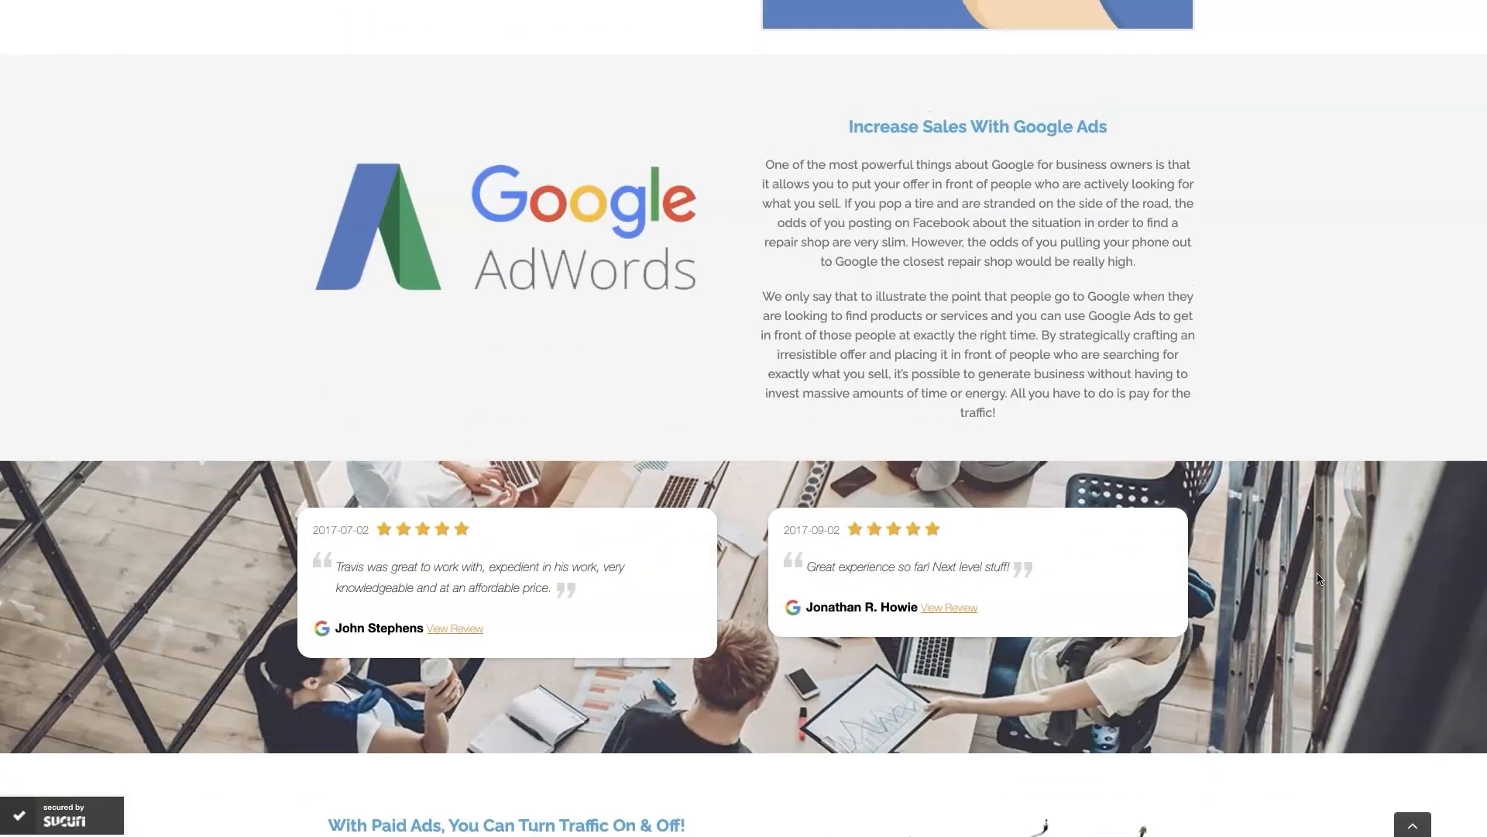
scroll(1278, 558, "up", 1)
left_click(1165, 505)
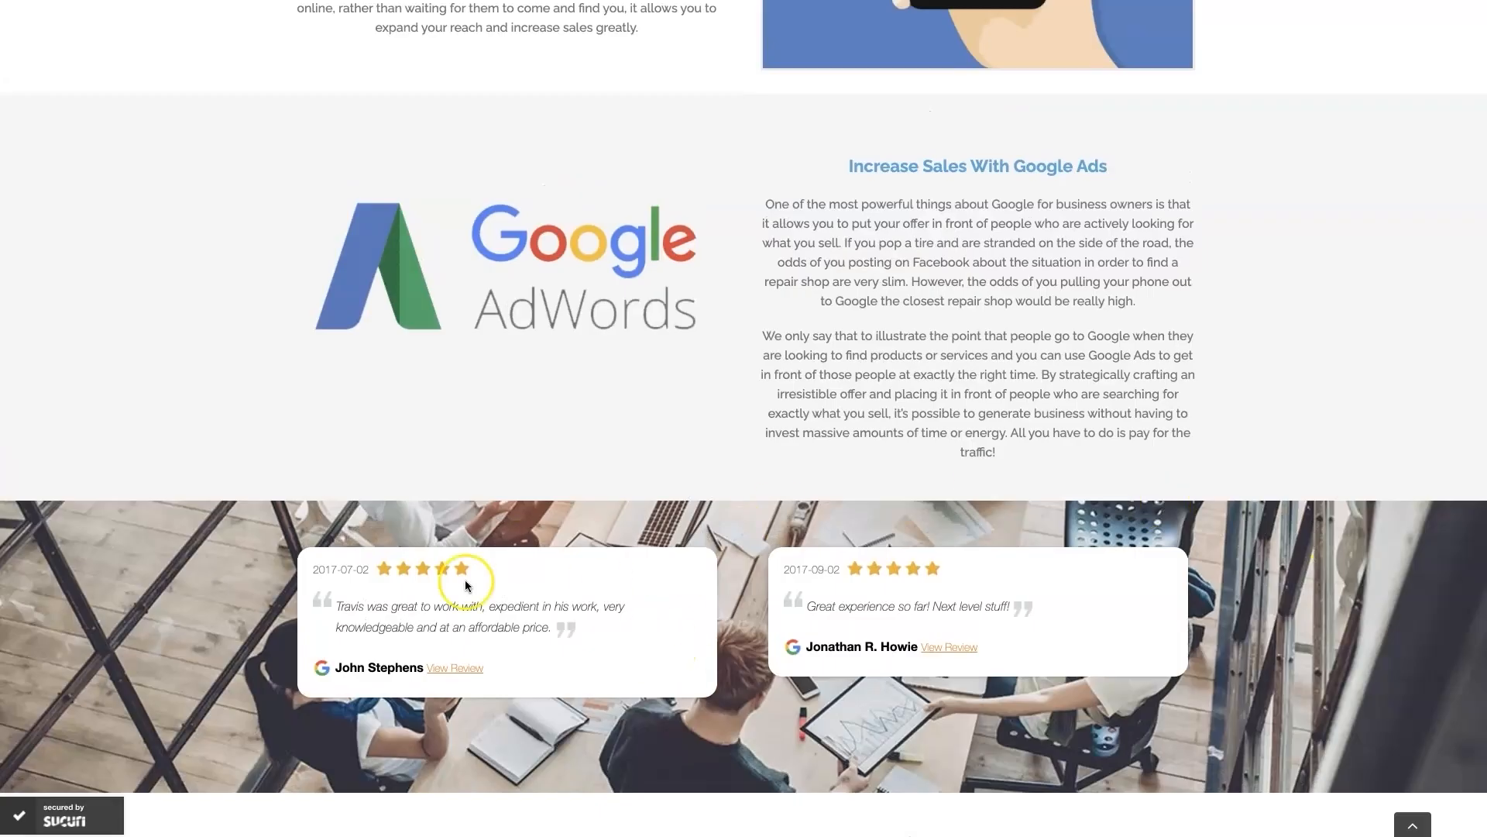